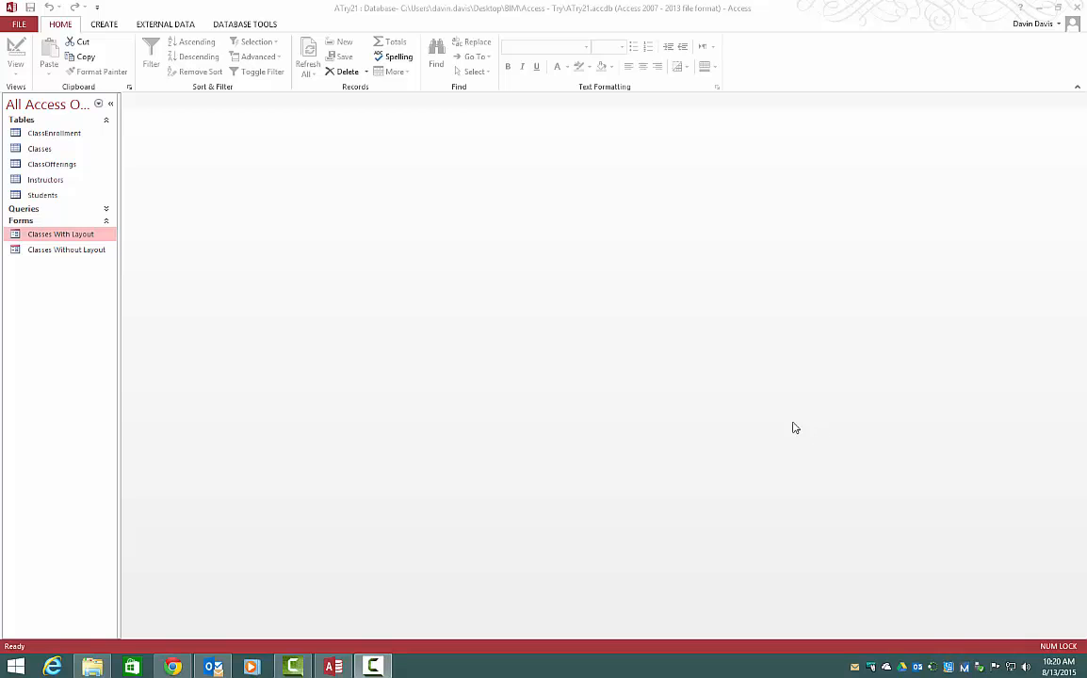
Step: Open the forms Classes With Layout and Classes Without Layout in Design View and switch between them to compare
right_click(94, 235)
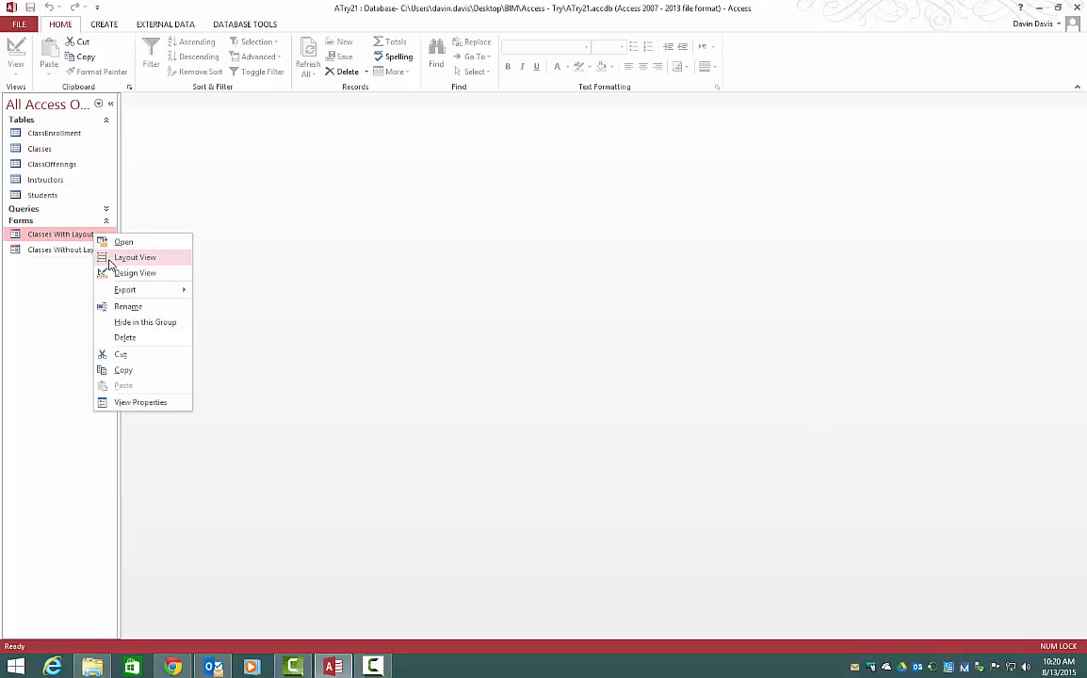
click(107, 273)
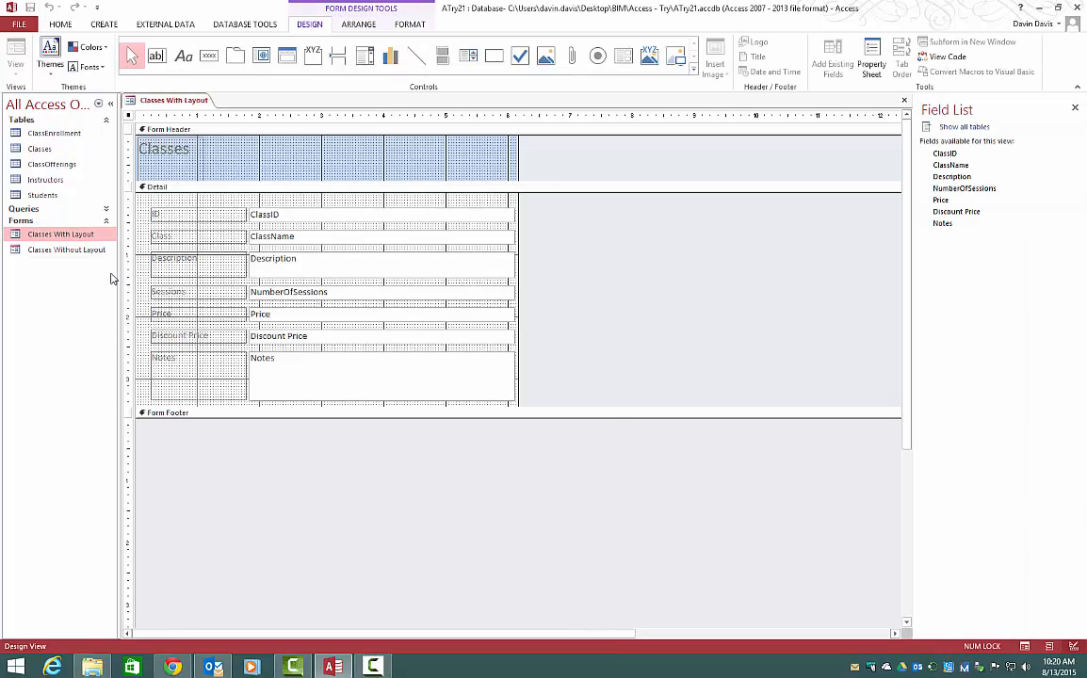
click(57, 251)
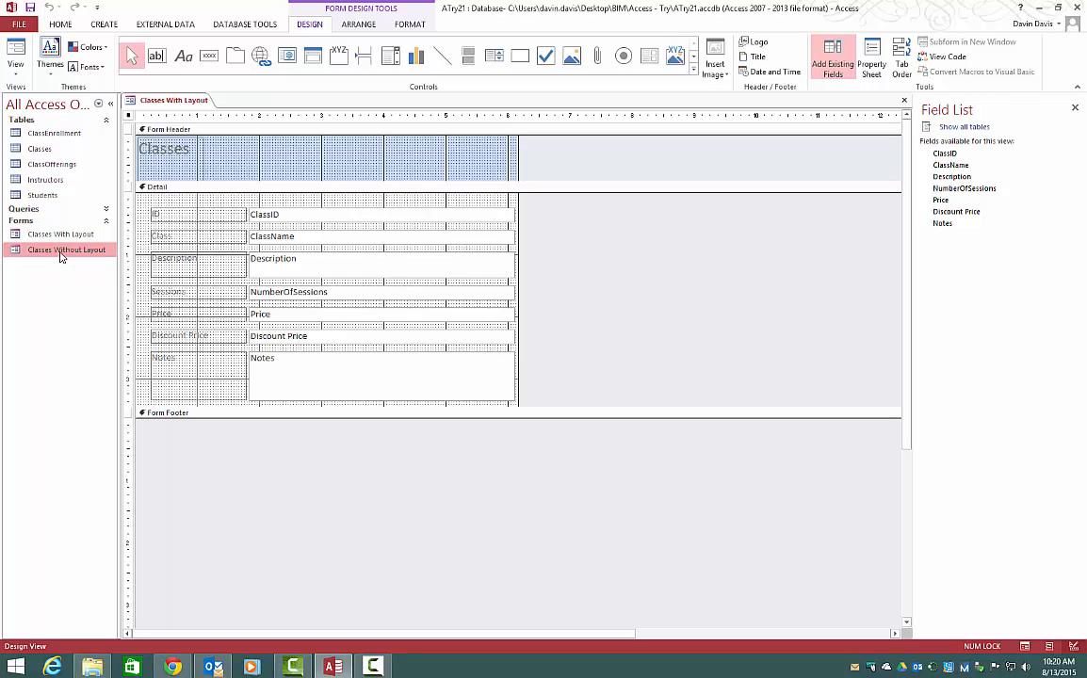
right_click(63, 251)
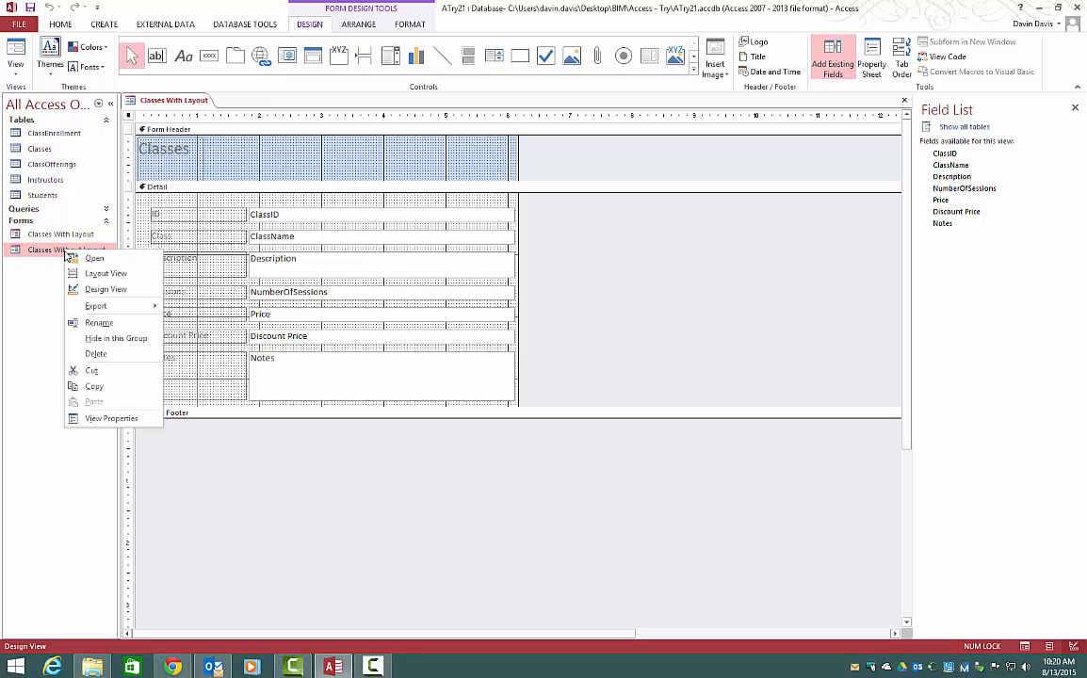
click(81, 294)
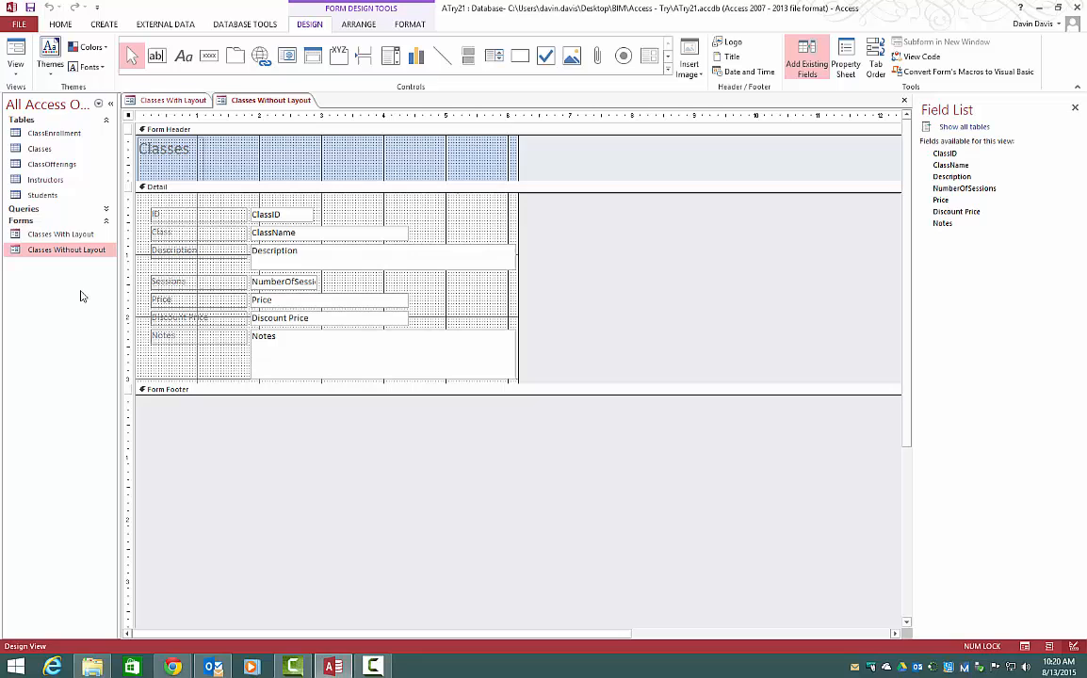
click(187, 102)
click(257, 100)
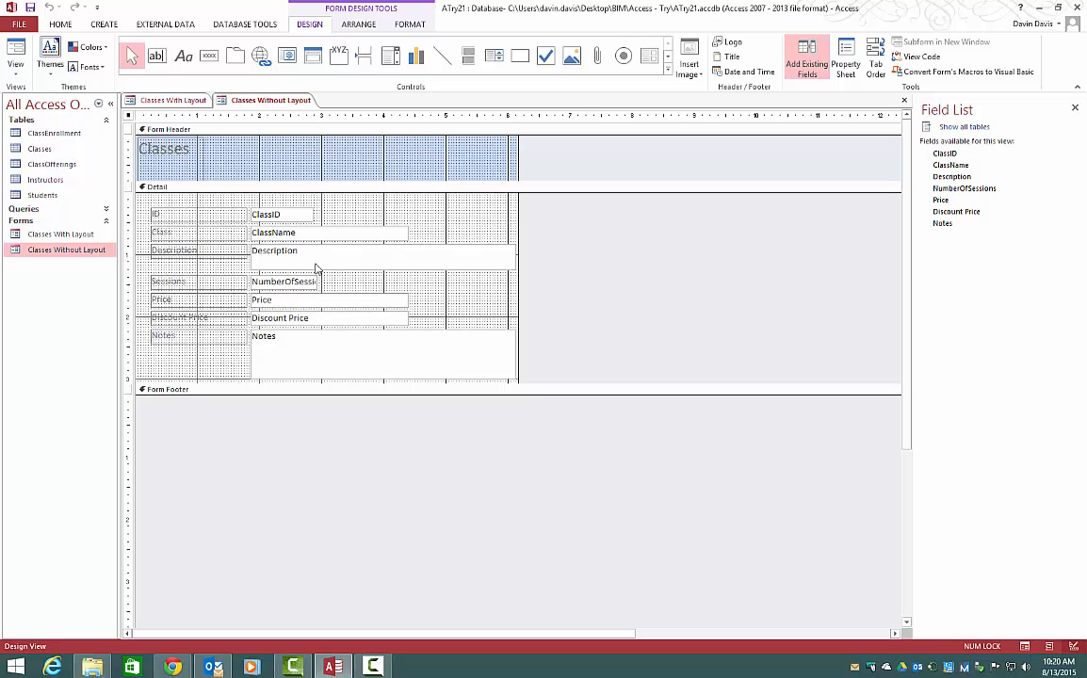
Step: In the Classes With Layout form, narrow the label column by about half an inch using the ID label
click(179, 100)
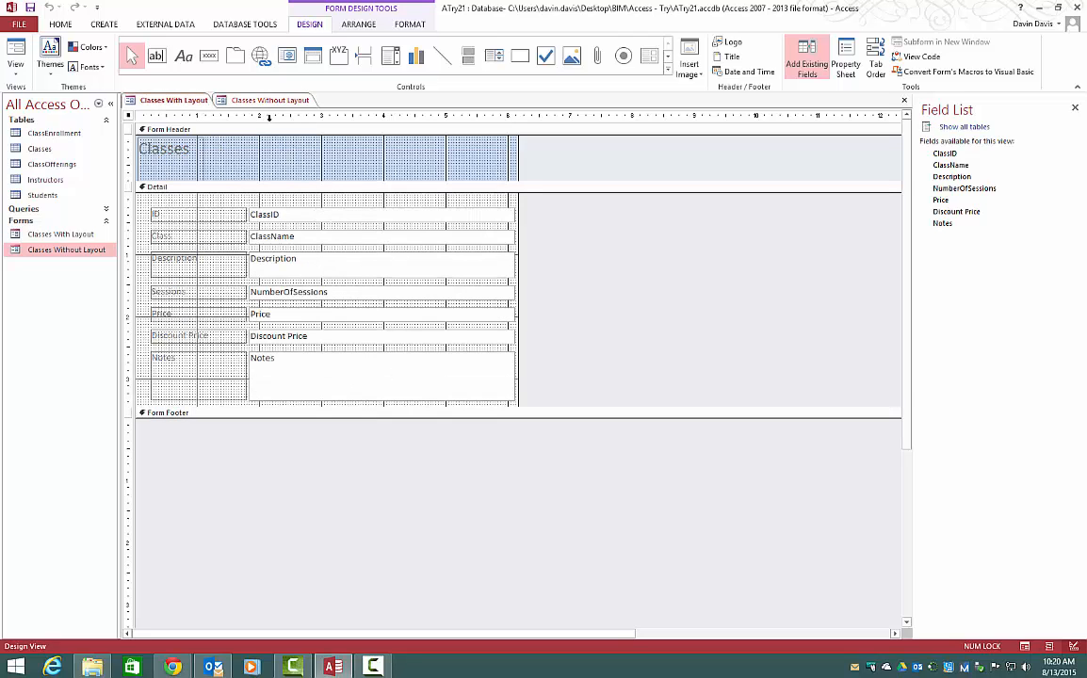
click(169, 102)
click(194, 217)
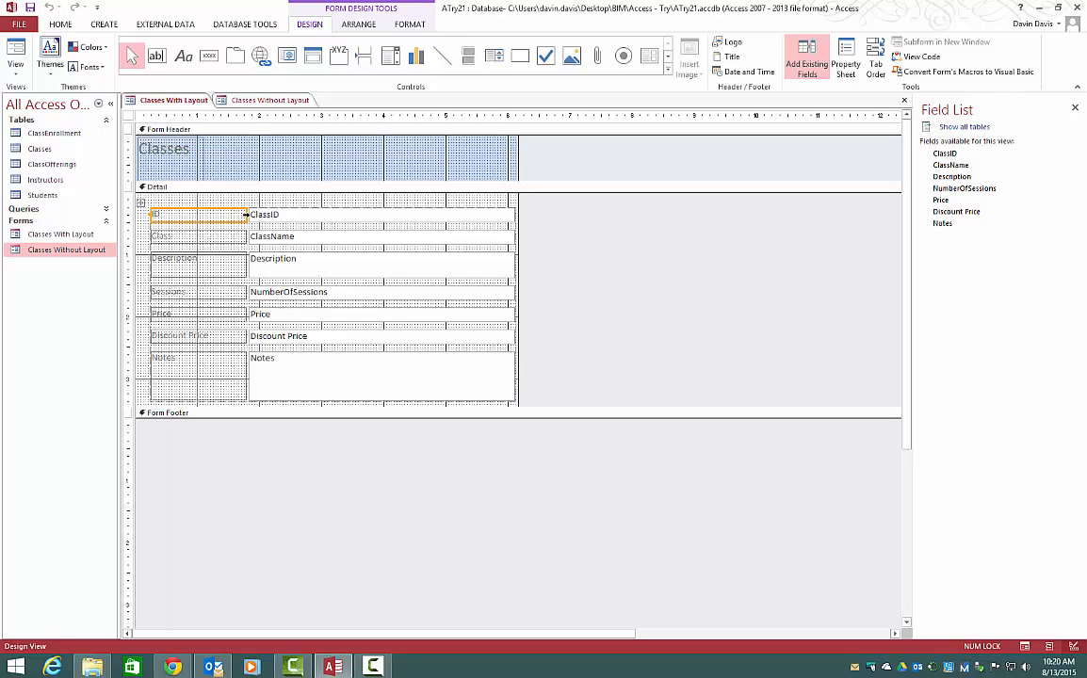
drag(244, 215, 216, 218)
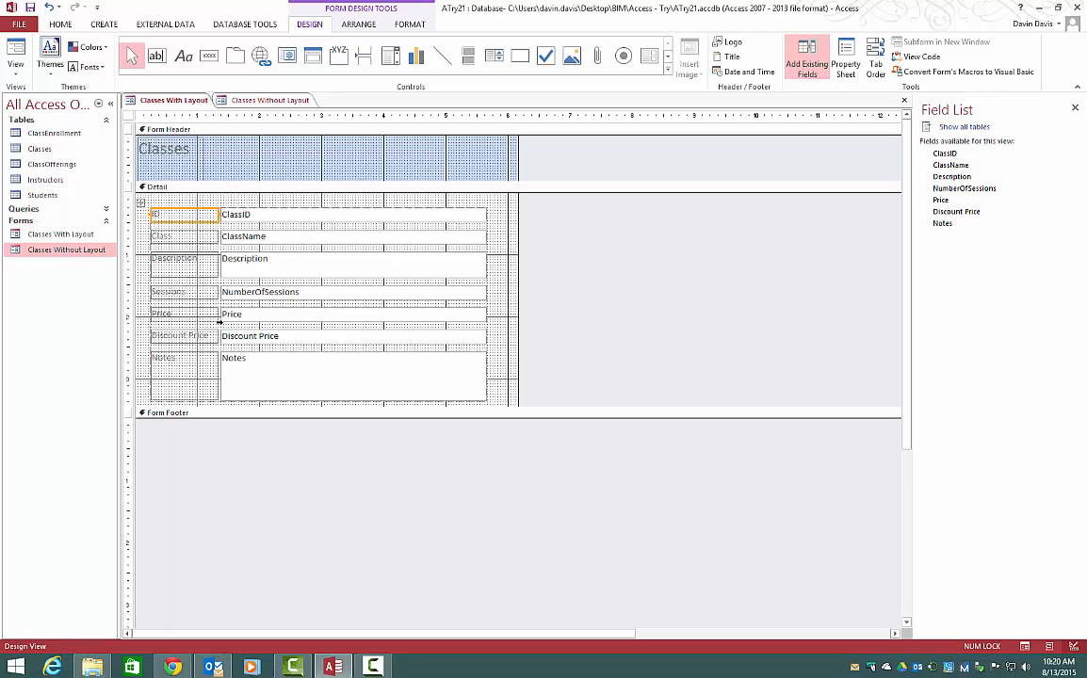
Step: In the Classes Without Layout form, select the ID label and try narrowing it
click(255, 102)
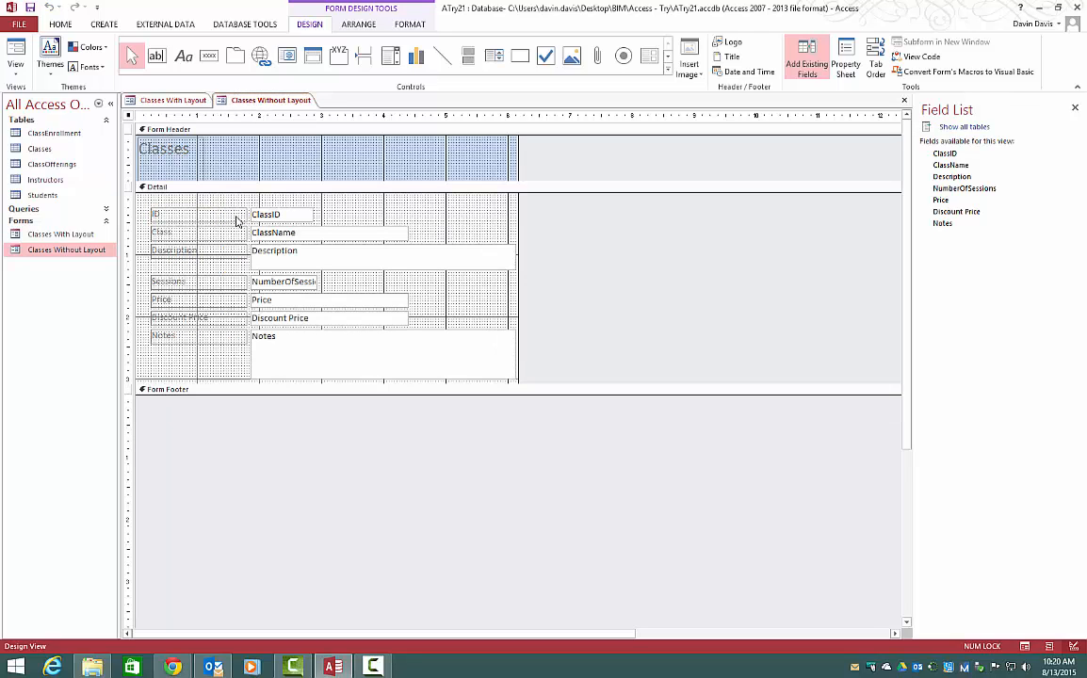
mouse_move(247, 214)
mouse_down()
mouse_move(166, 216)
mouse_move(244, 216)
mouse_up()
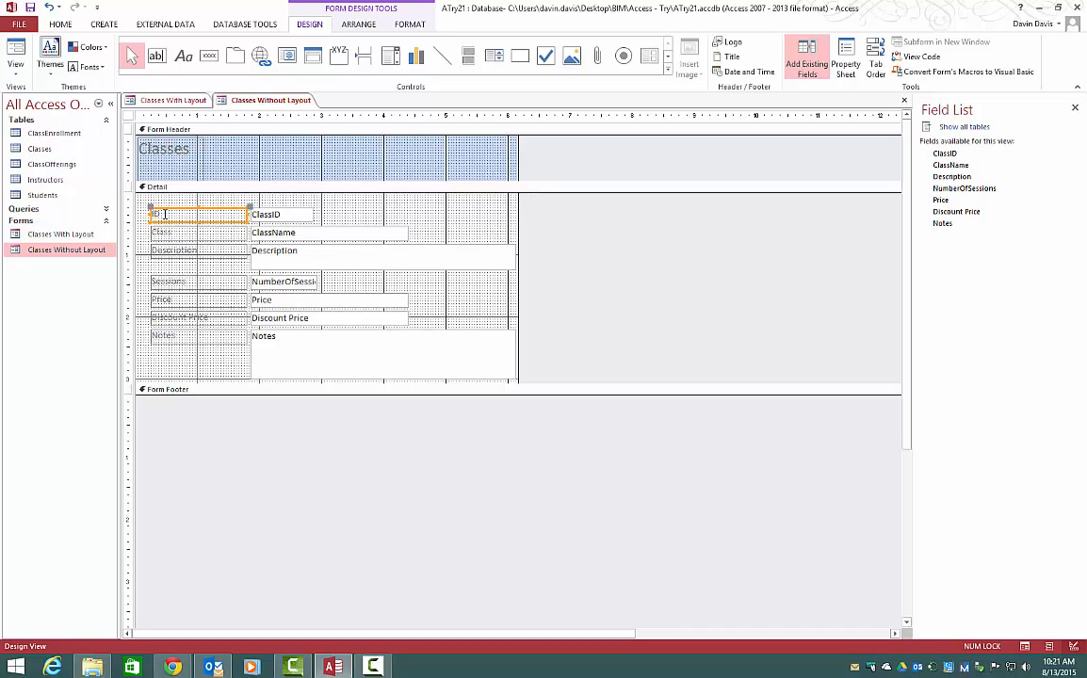
Step: In the Classes With Layout form, move the Description row between Discount Price and Notes
click(174, 101)
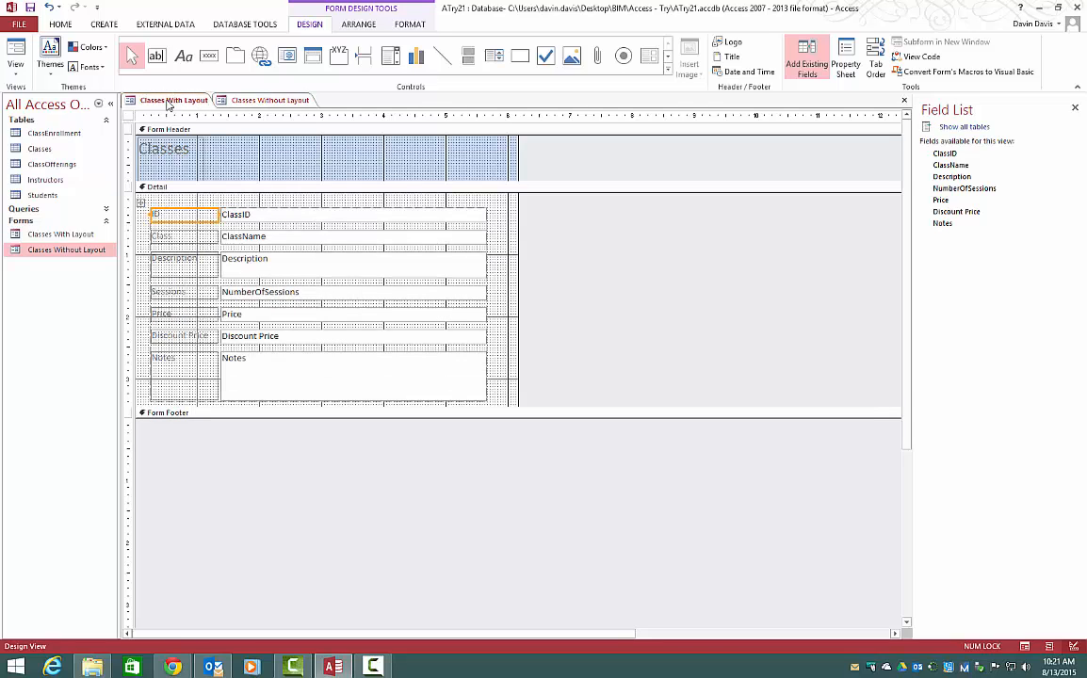
click(194, 267)
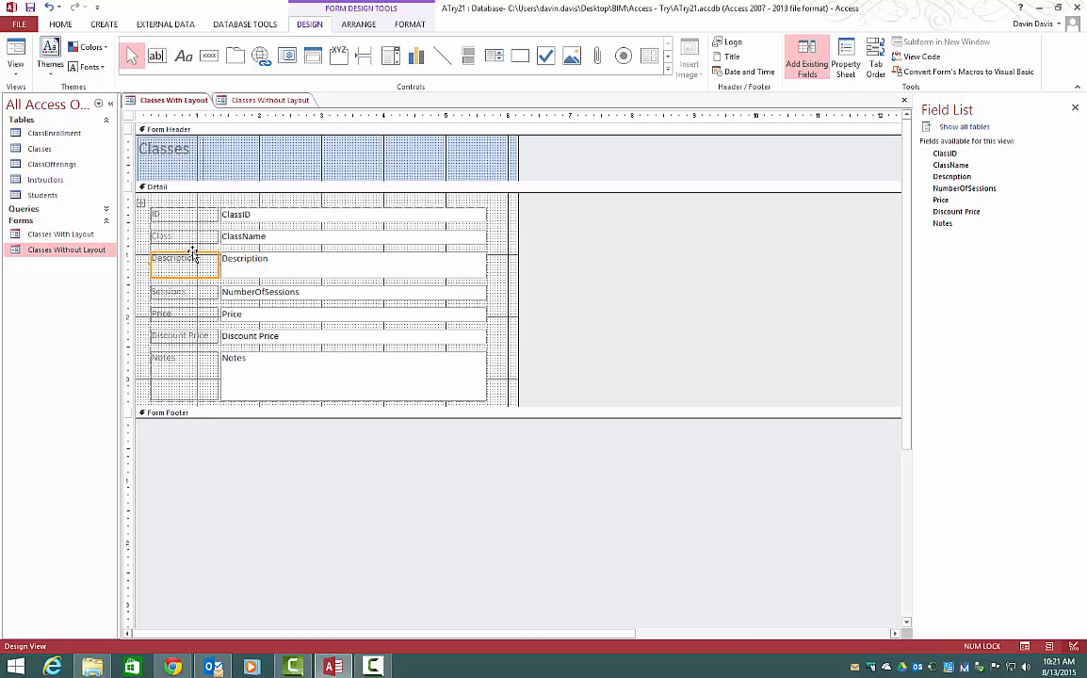
click(190, 253)
drag(191, 253, 178, 346)
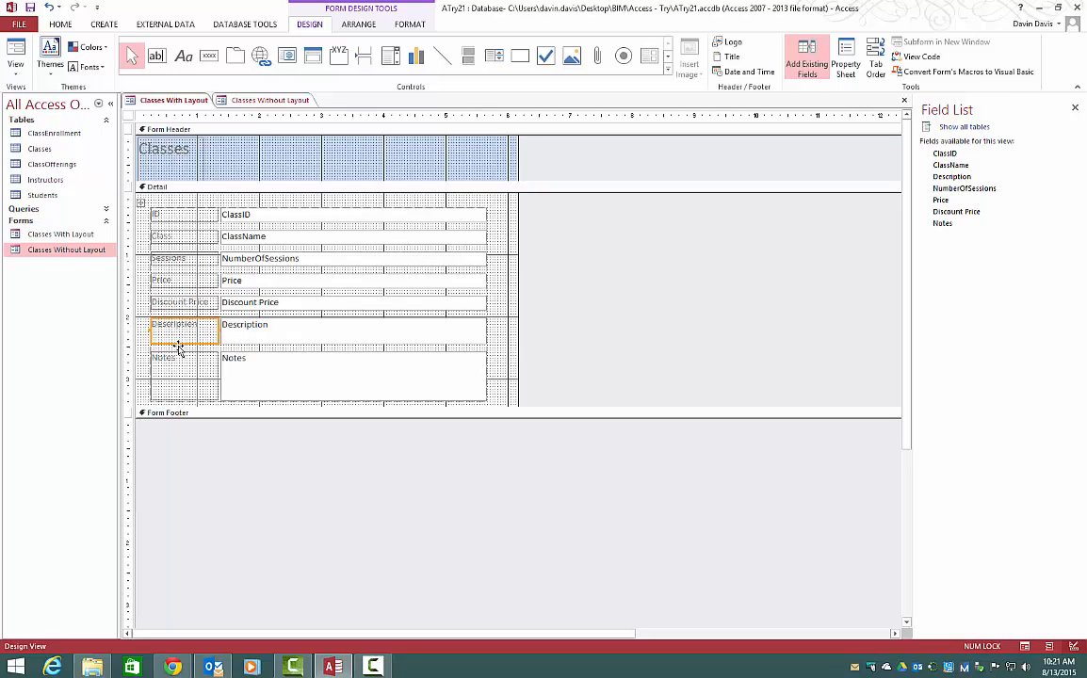
click(179, 345)
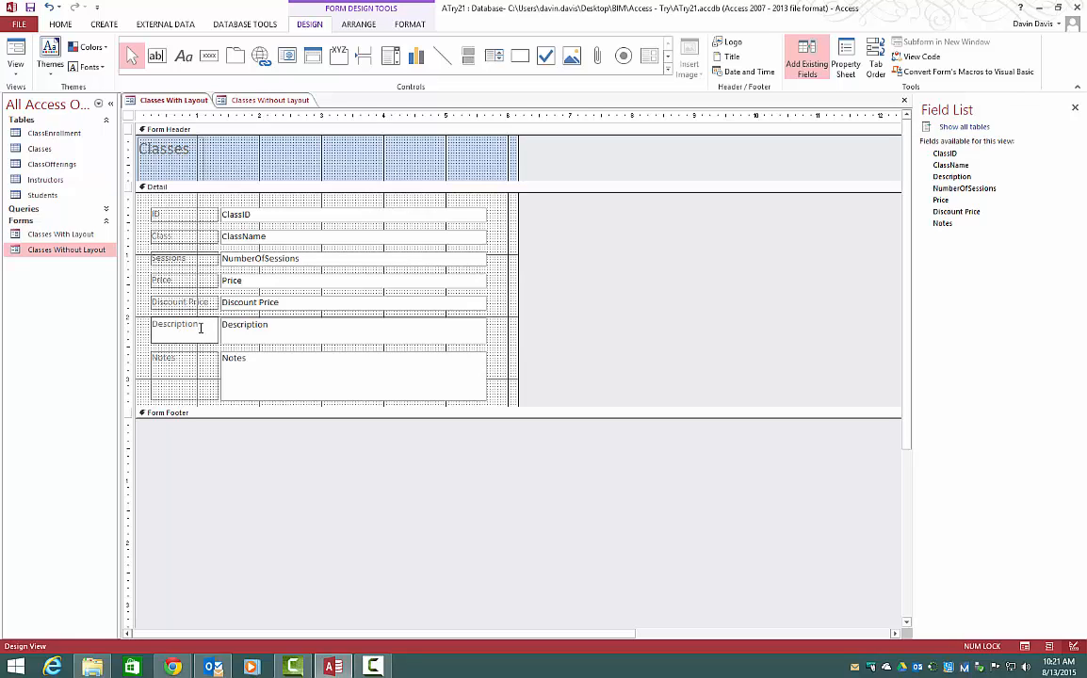
Step: In the Classes Without Layout form, try moving the Description label together with its text box down below Discount Price, and undo the move
click(257, 102)
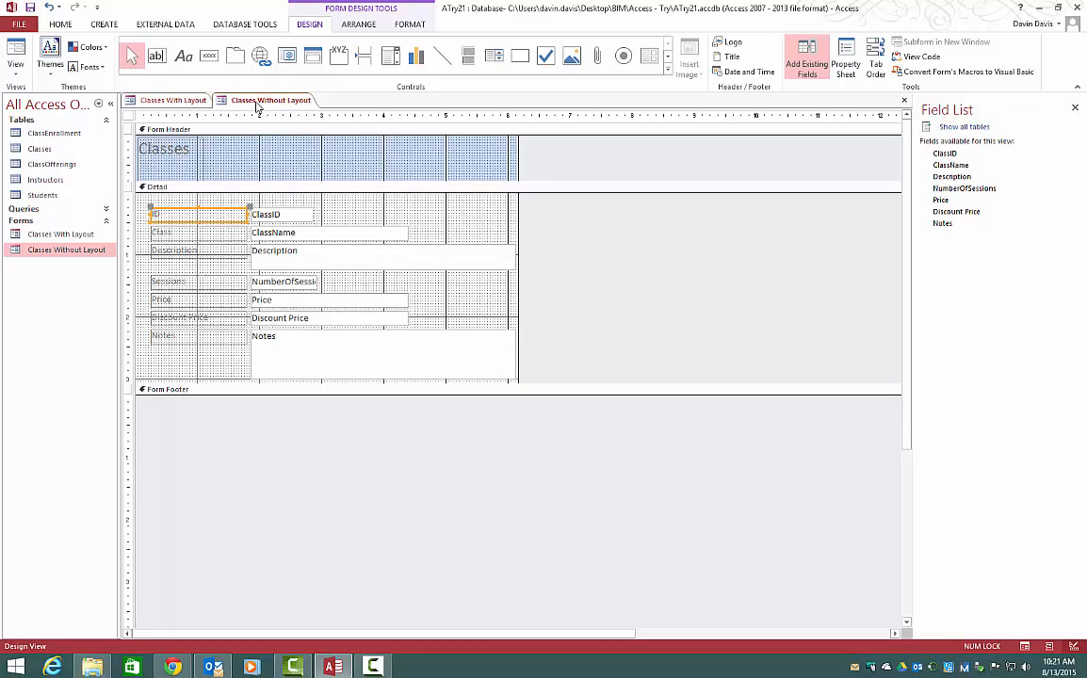
click(191, 252)
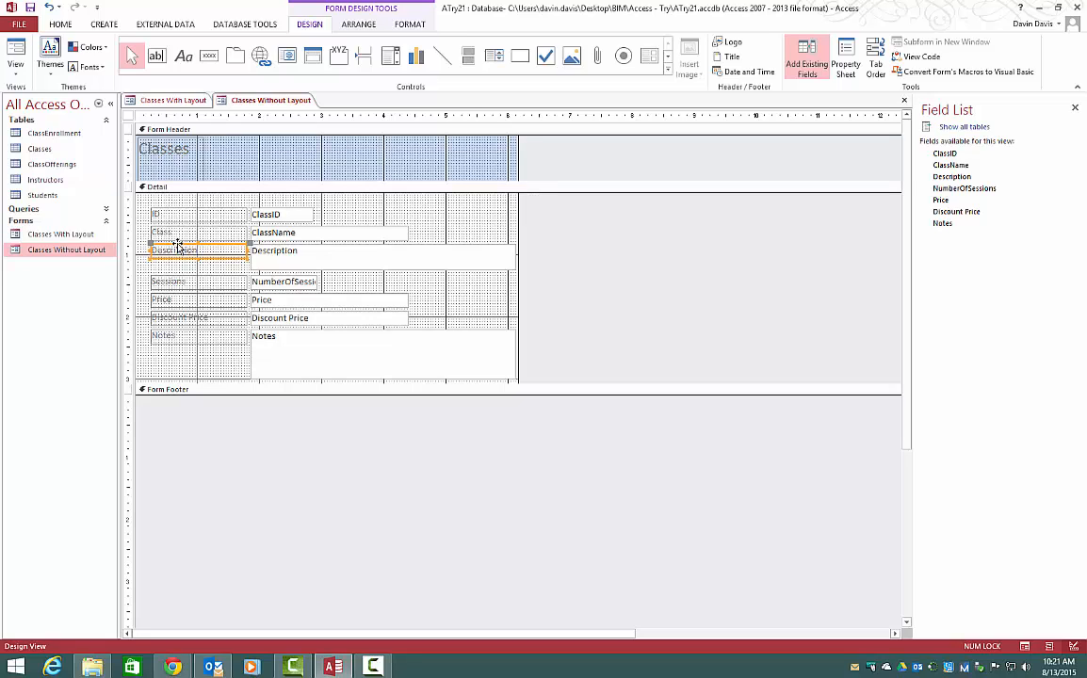
drag(177, 245, 178, 325)
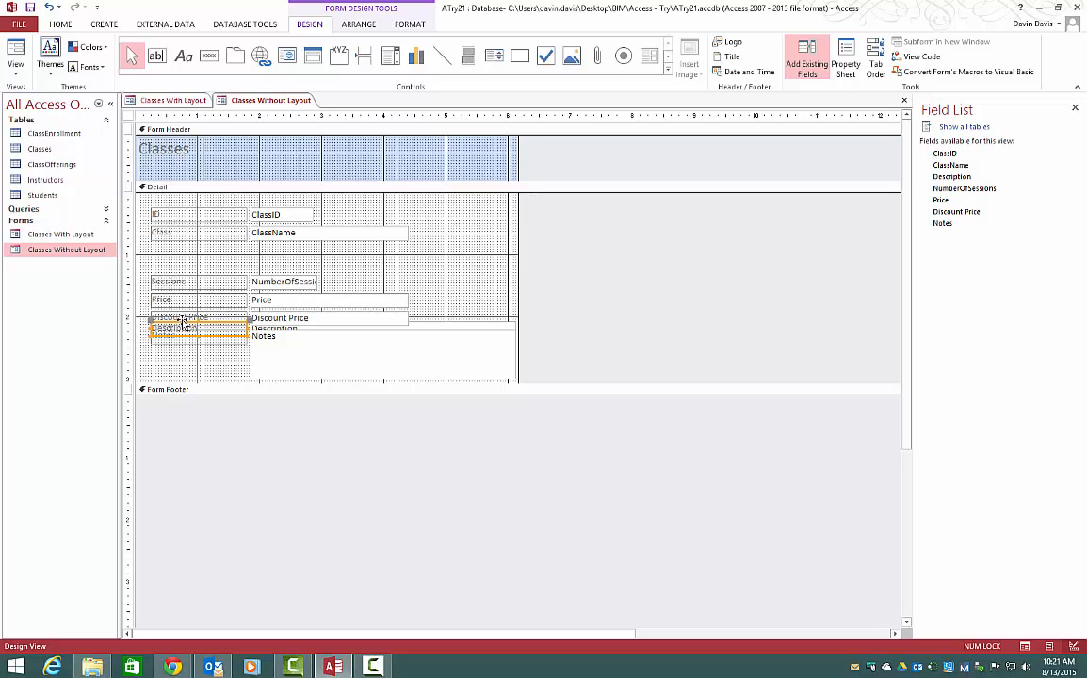
key(ctrl+z)
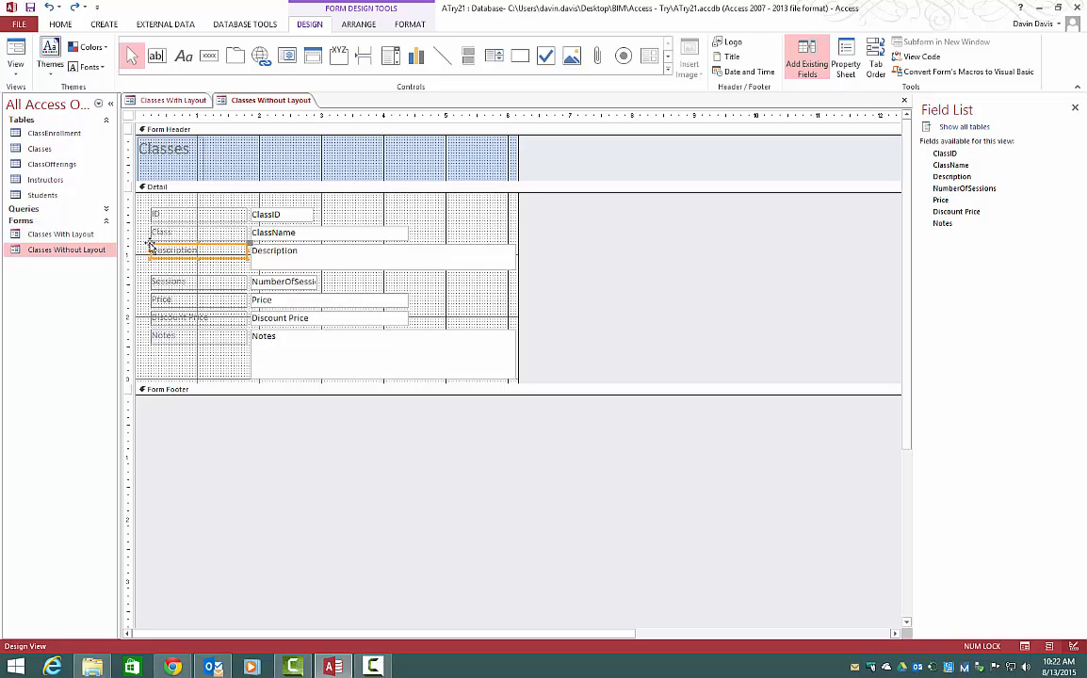
Step: Try moving the Description label separately below Discount Price, first alone and again with its text box also selected, undoing each move
drag(149, 244, 149, 323)
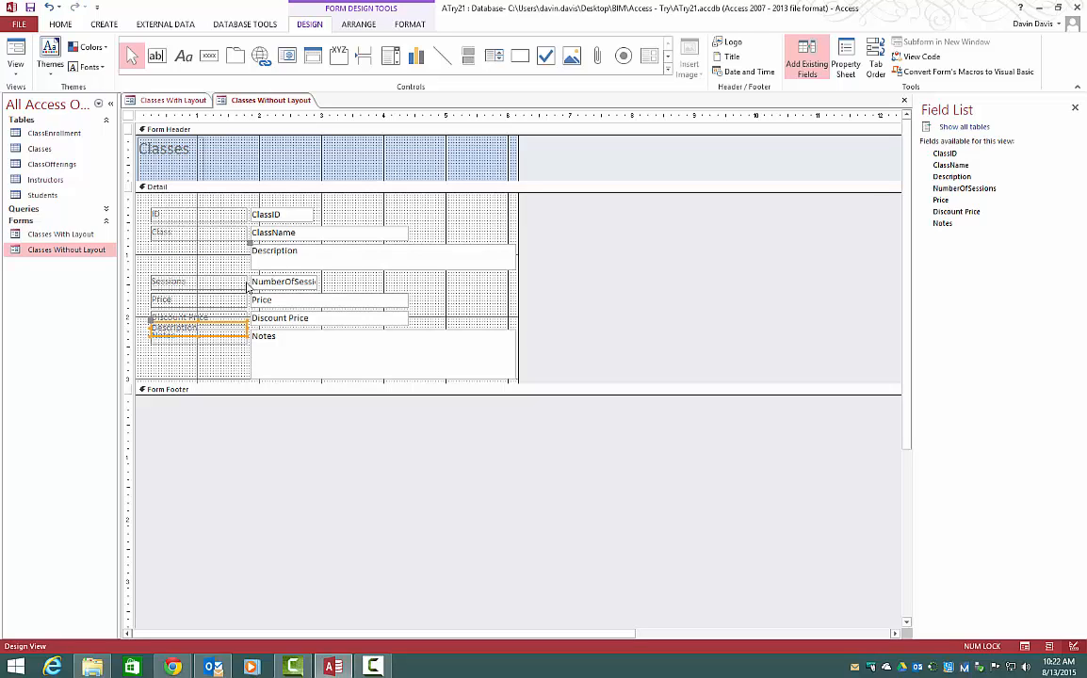
key(ctrl+z)
shift+click(271, 252)
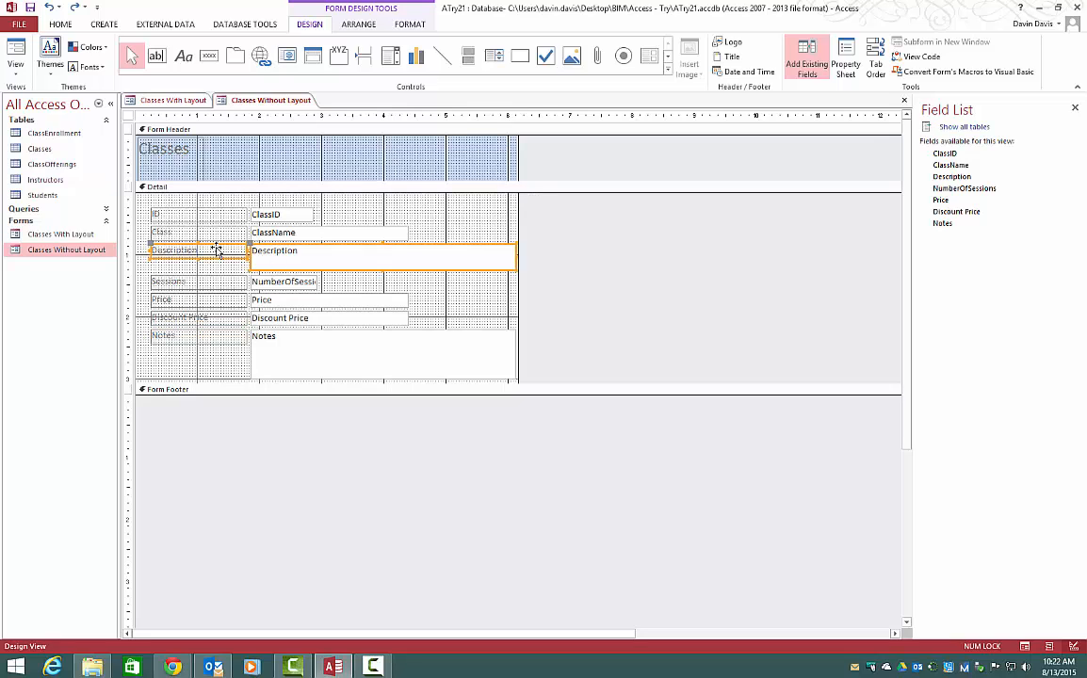
drag(151, 244, 152, 324)
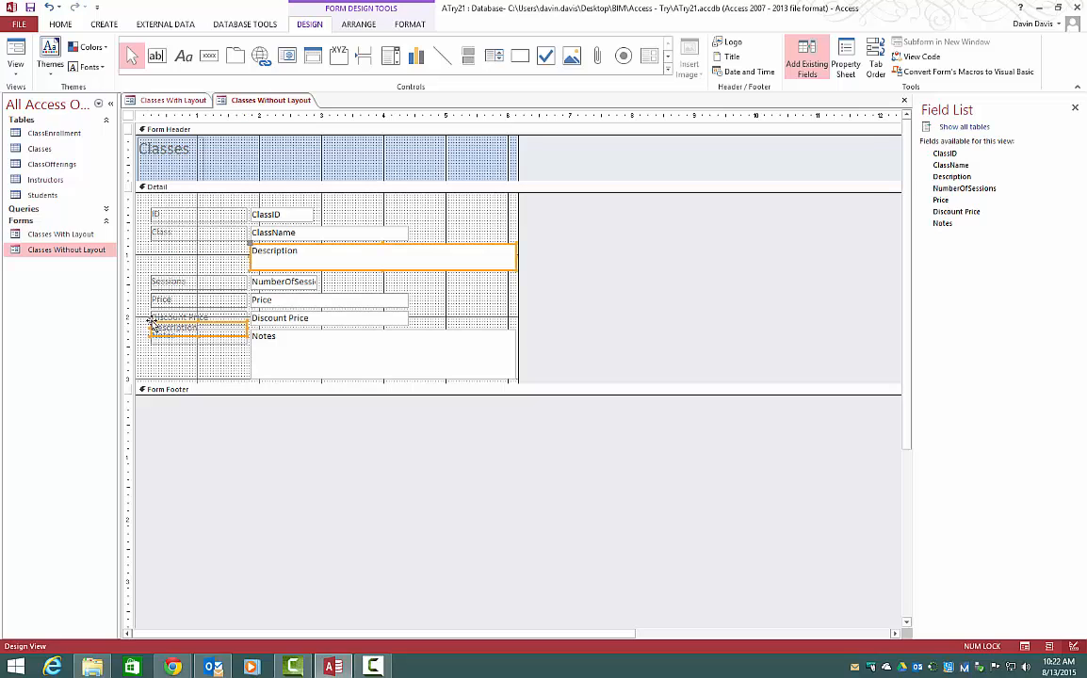
key(ctrl+z)
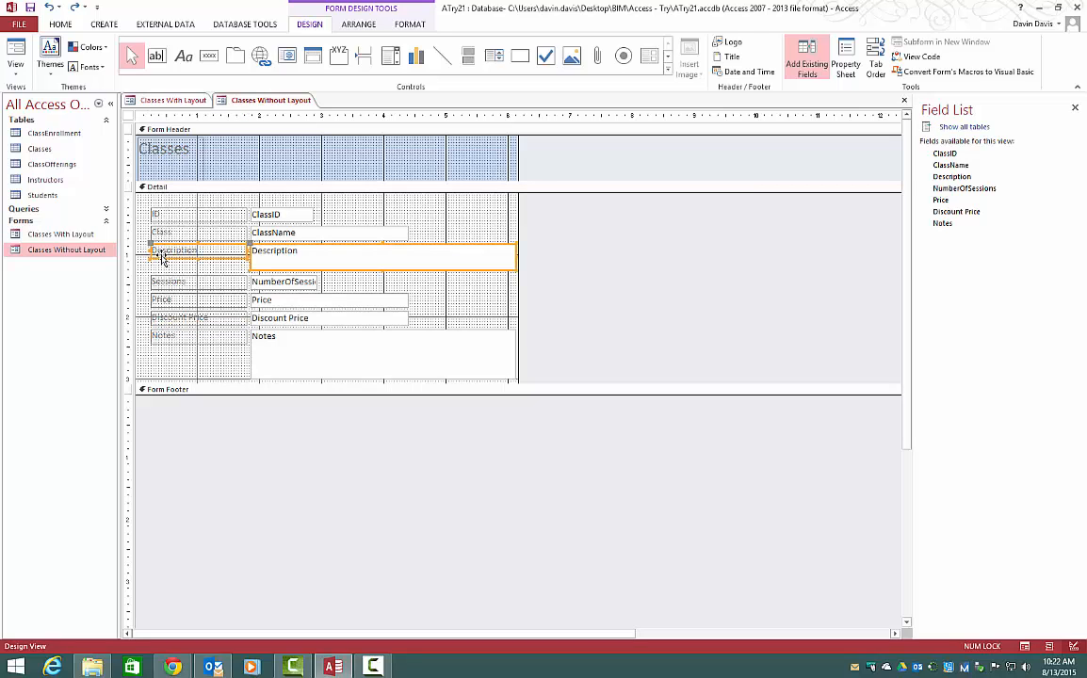
Step: In the Classes With Layout tab order, try placing Notes after ClassName, restore the automatic order for the Detail section and accept it
click(176, 101)
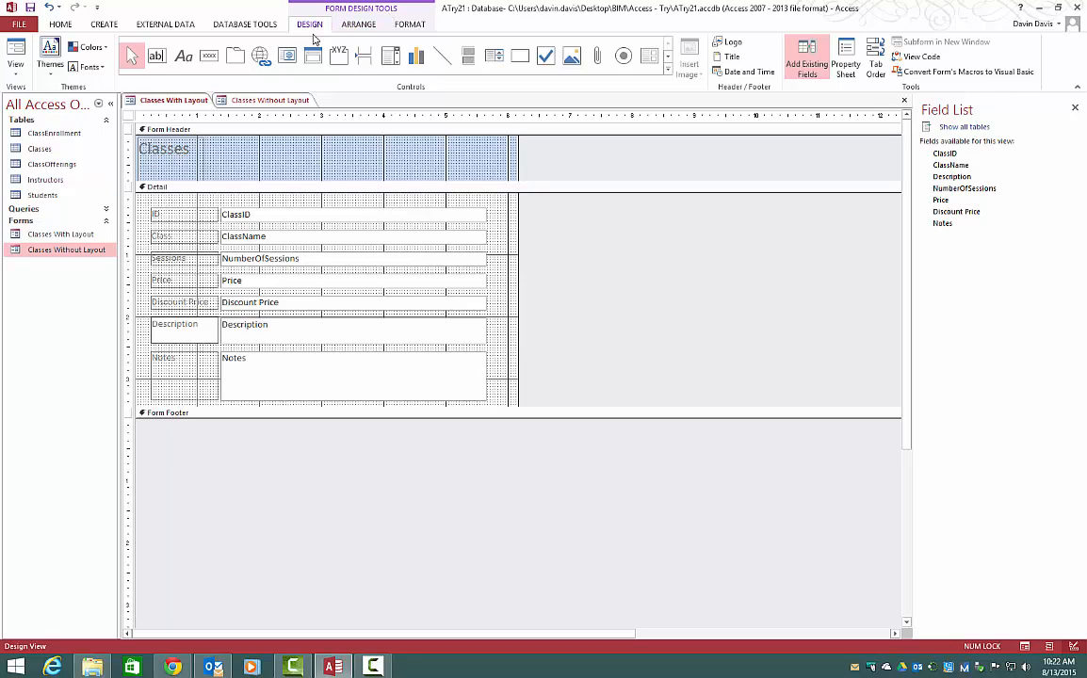
click(879, 49)
mouse_move(653, 124)
mouse_down()
mouse_move(515, 121)
mouse_move(654, 136)
mouse_up()
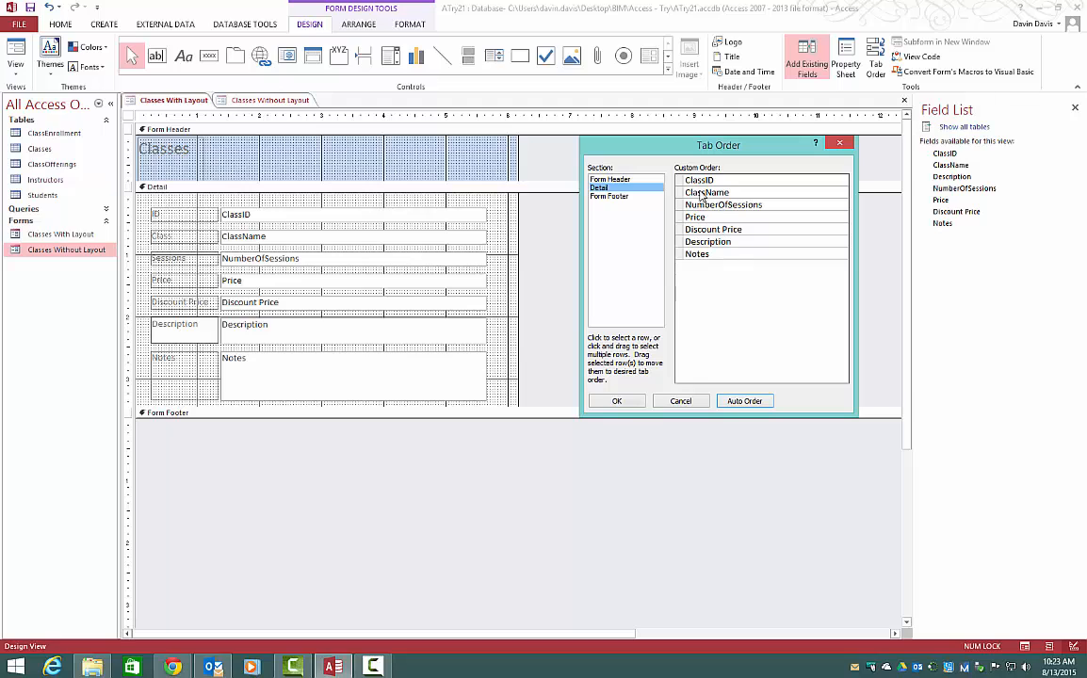
click(679, 254)
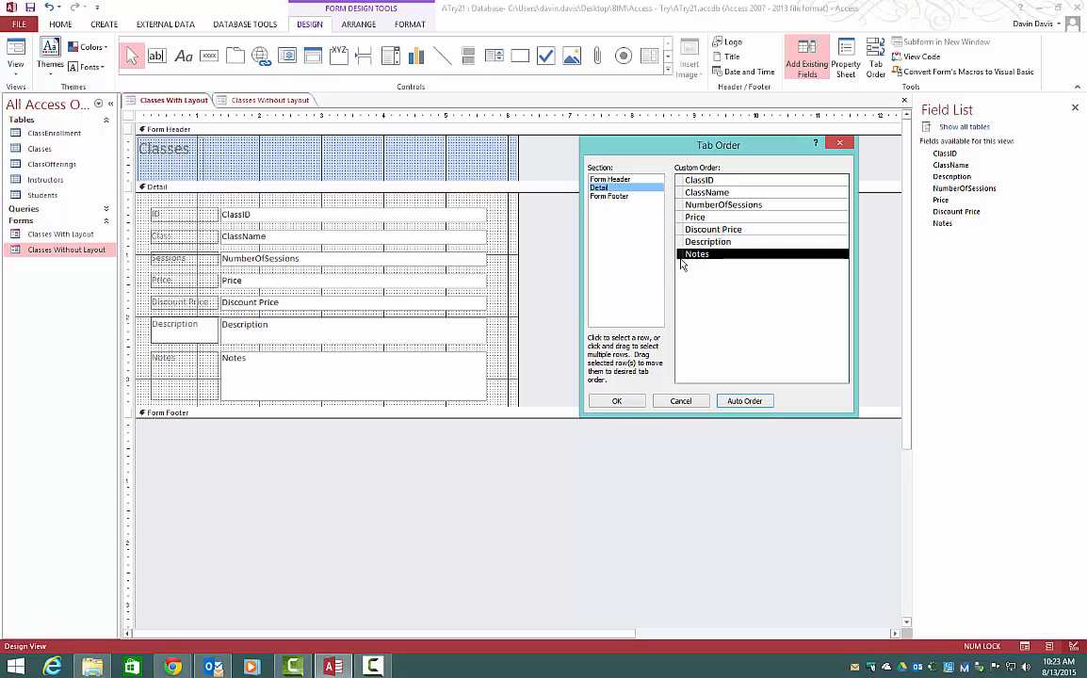
drag(681, 260, 683, 210)
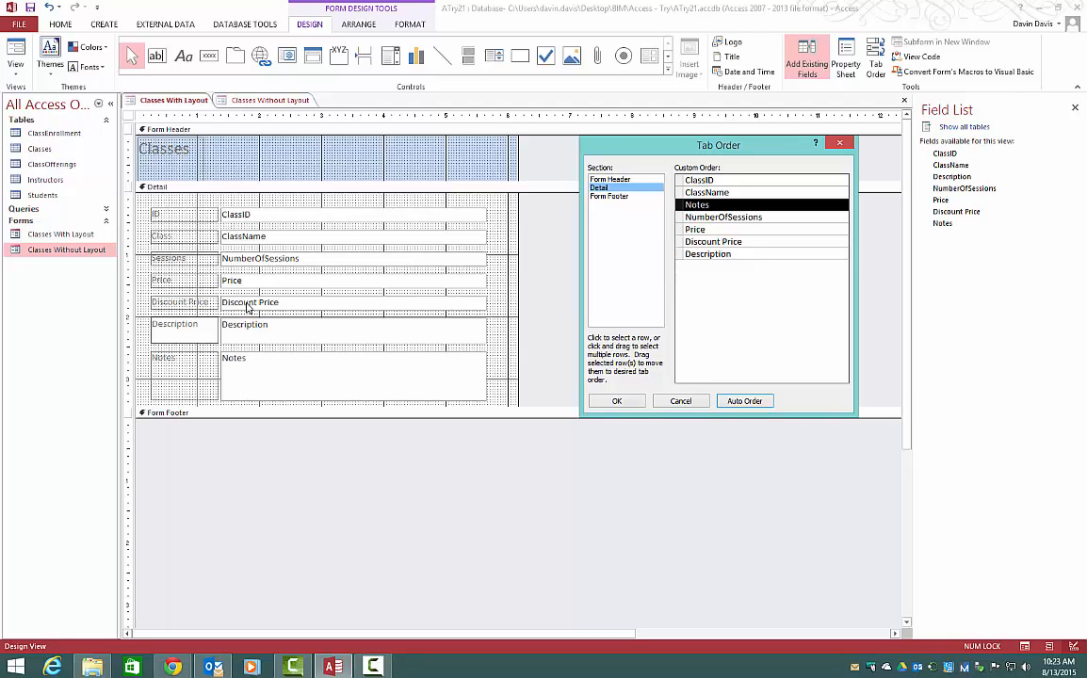
click(736, 405)
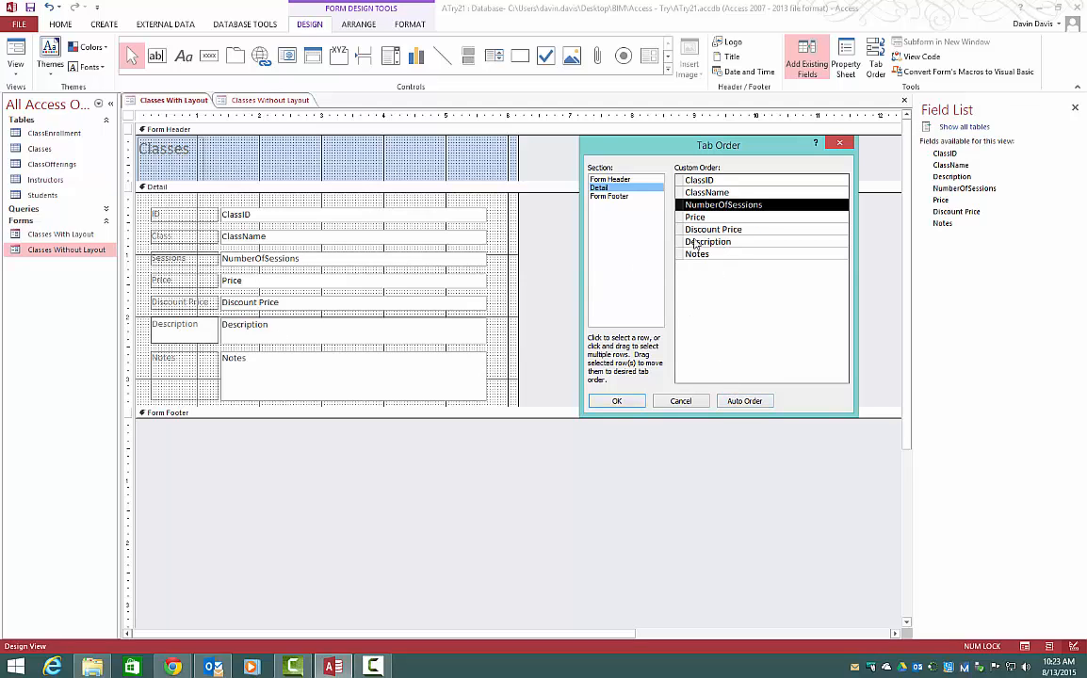
click(631, 405)
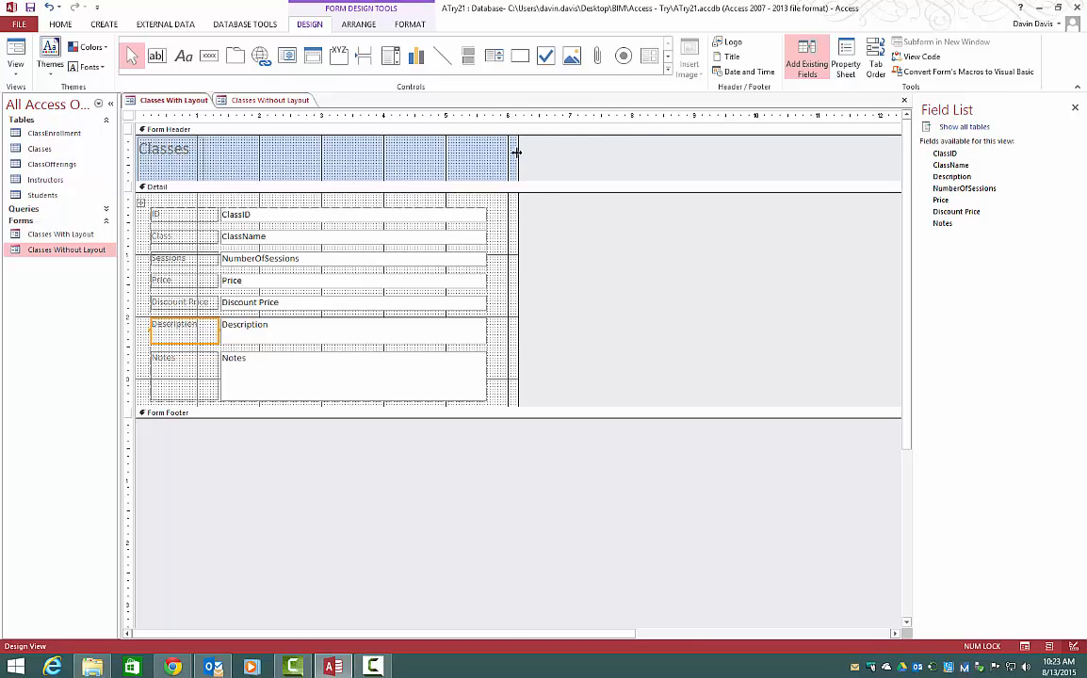
Step: Widen the Classes With Layout form to slightly past the 8-inch mark
drag(516, 150, 639, 155)
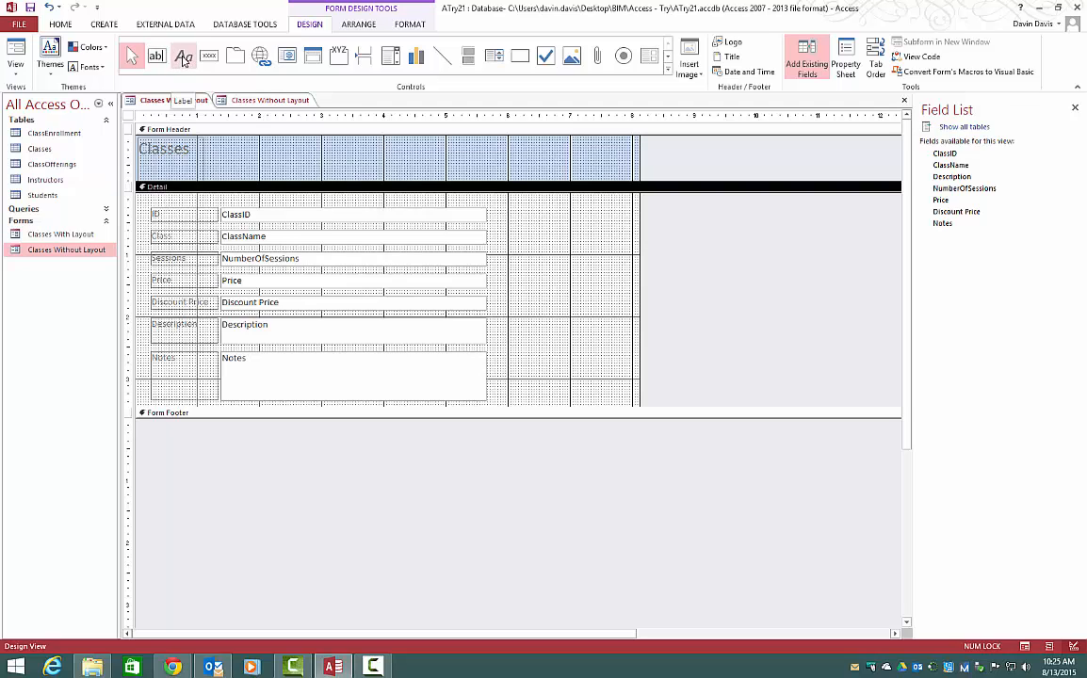
click(180, 60)
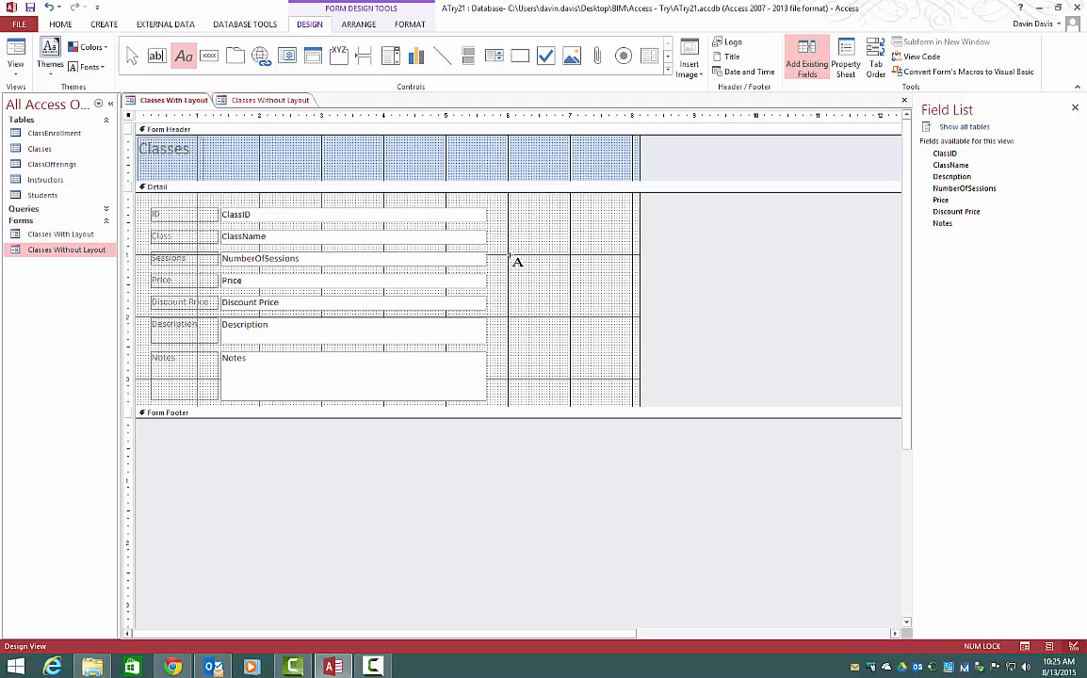
drag(508, 256, 632, 380)
click(632, 380)
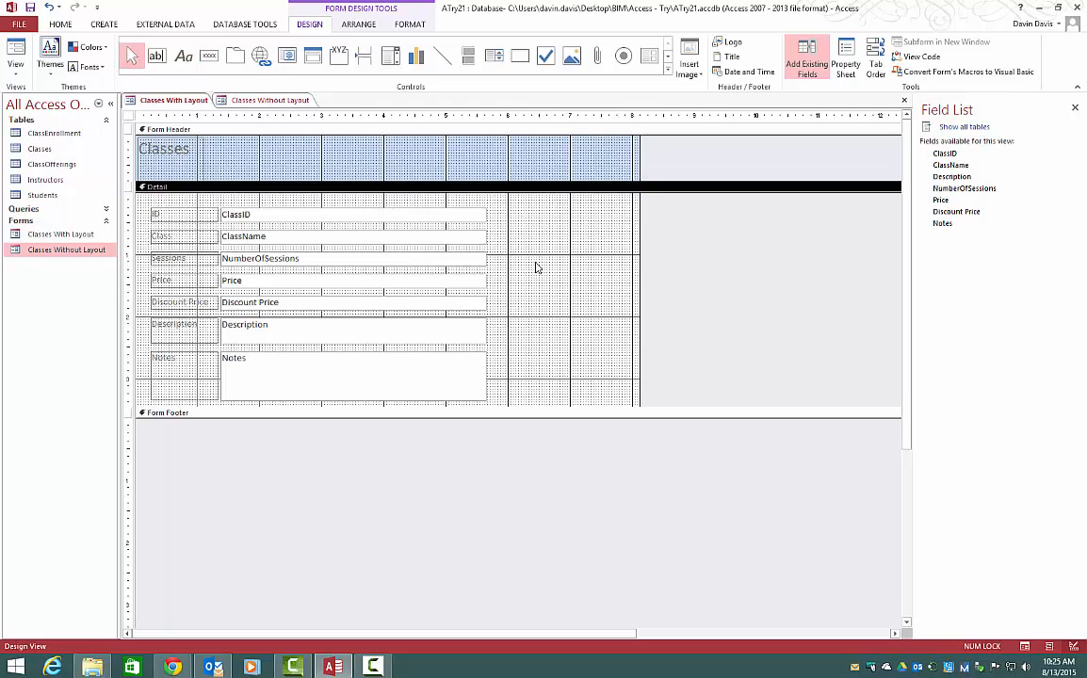
Step: Add a label about 2 by 2 inches in the Detail section from the 6-inch mark, reading "Note: Not all classes are offered every quarter."
click(186, 60)
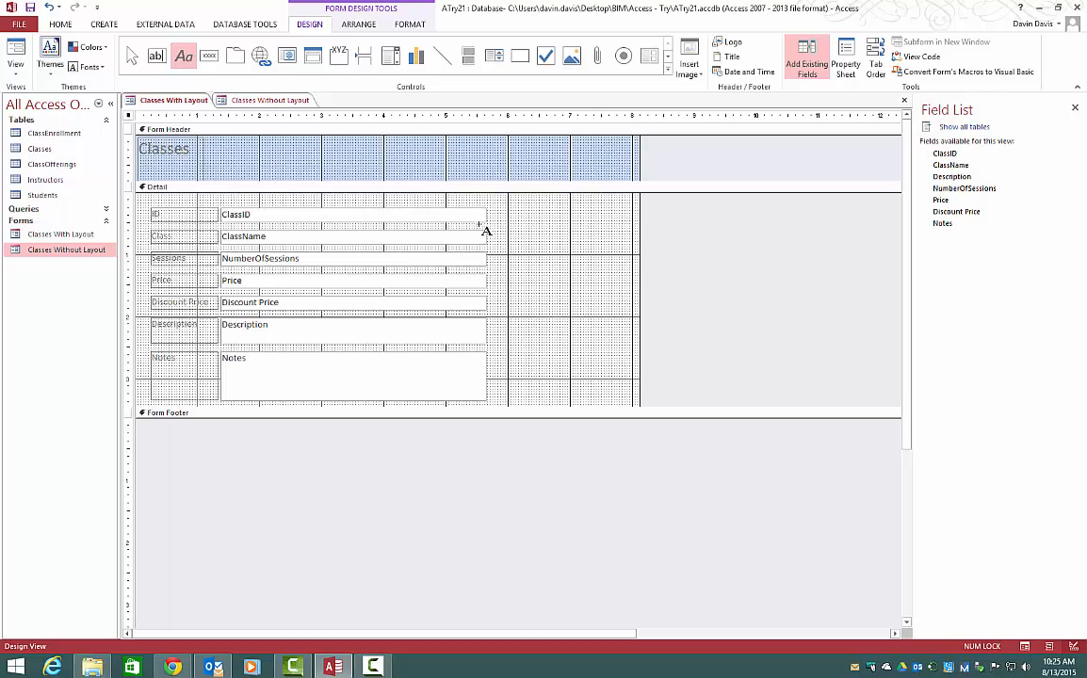
drag(509, 256, 633, 378)
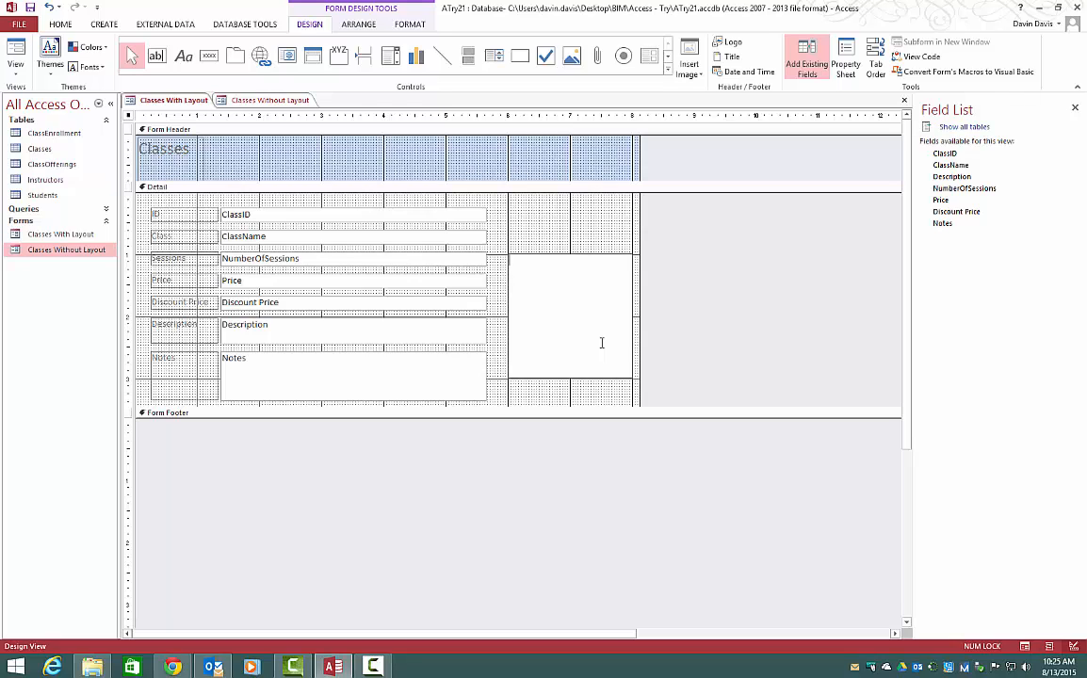
text(Note: Not all classes are off)
text(ered e)
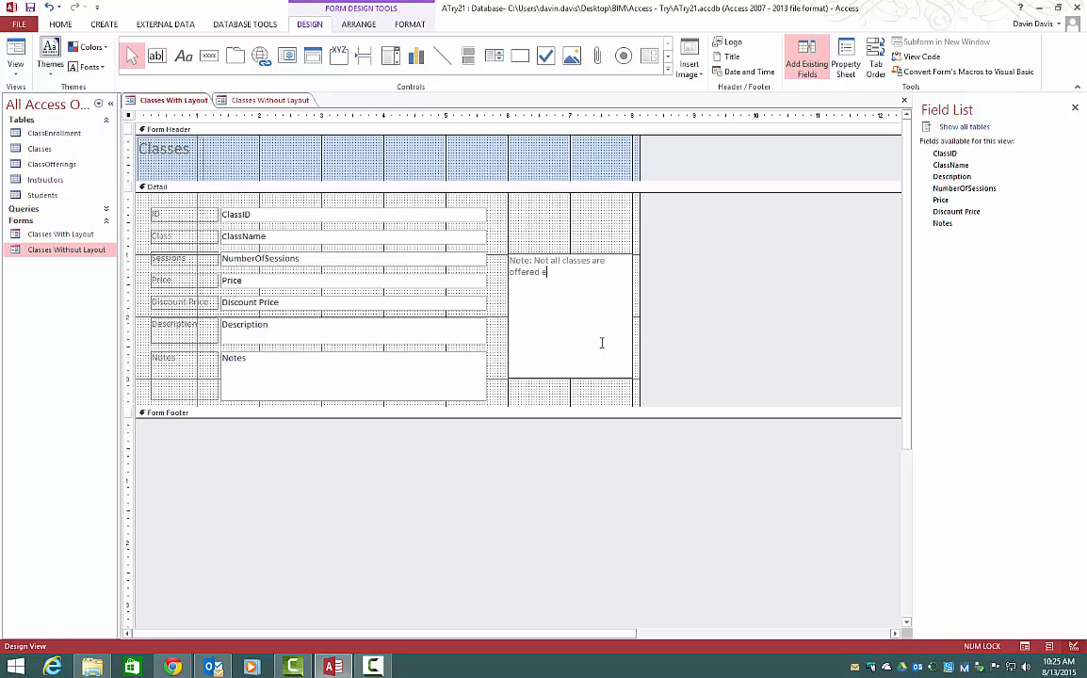
text(very quarter.)
click(590, 384)
click(592, 322)
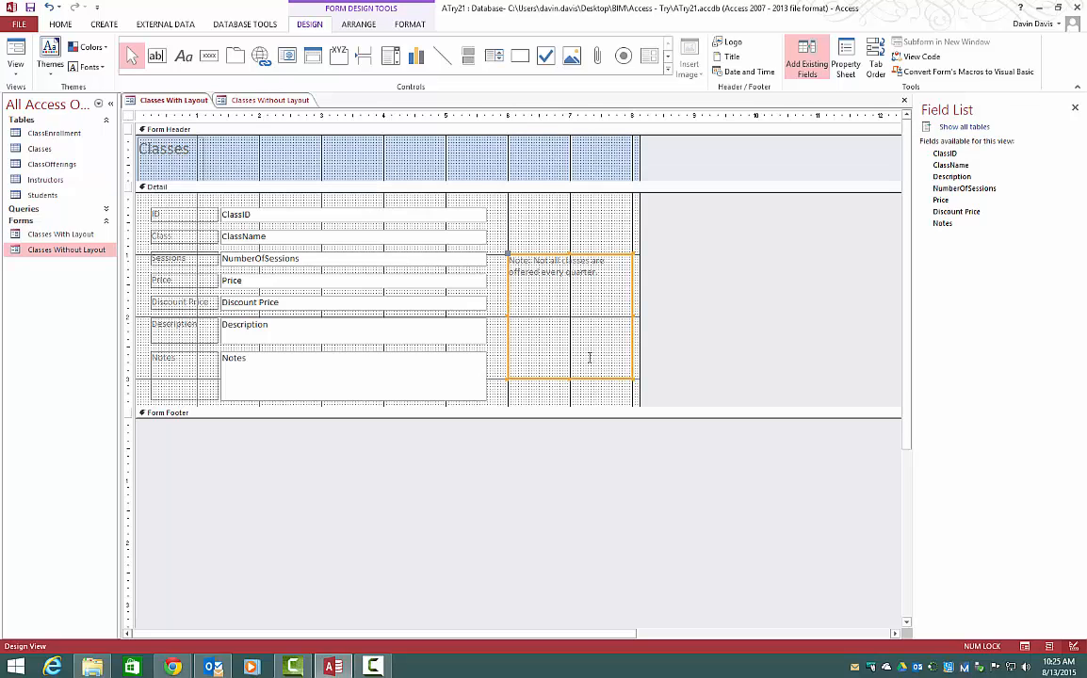
Step: Shorten the note label to about 0.5 inch high so it just fits its two lines of text
click(534, 187)
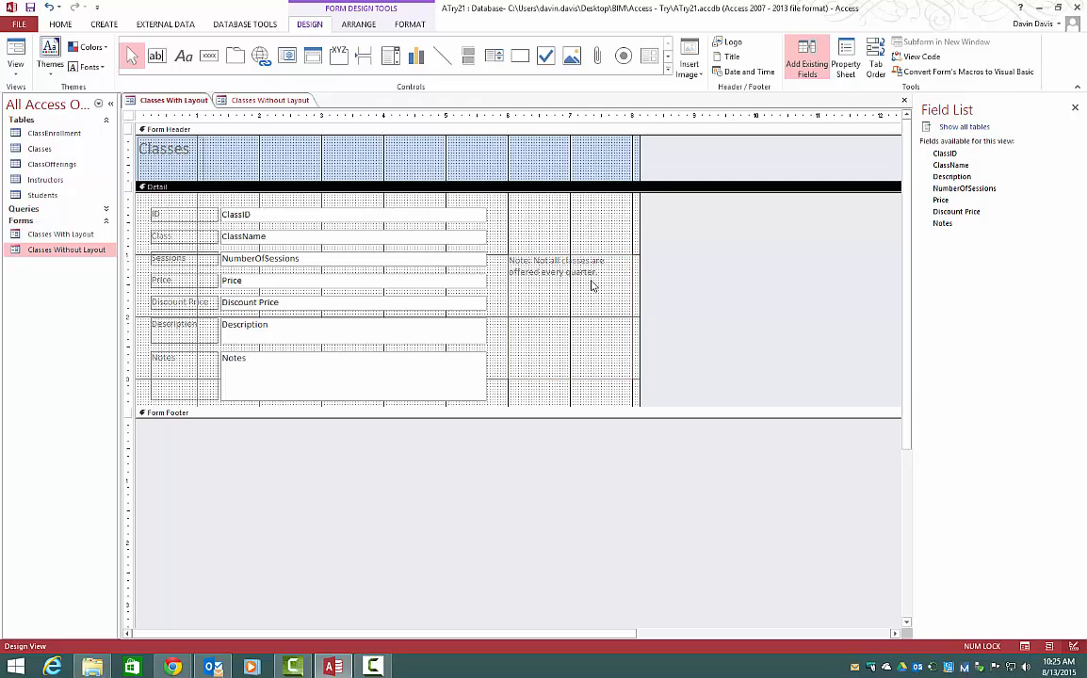
click(591, 285)
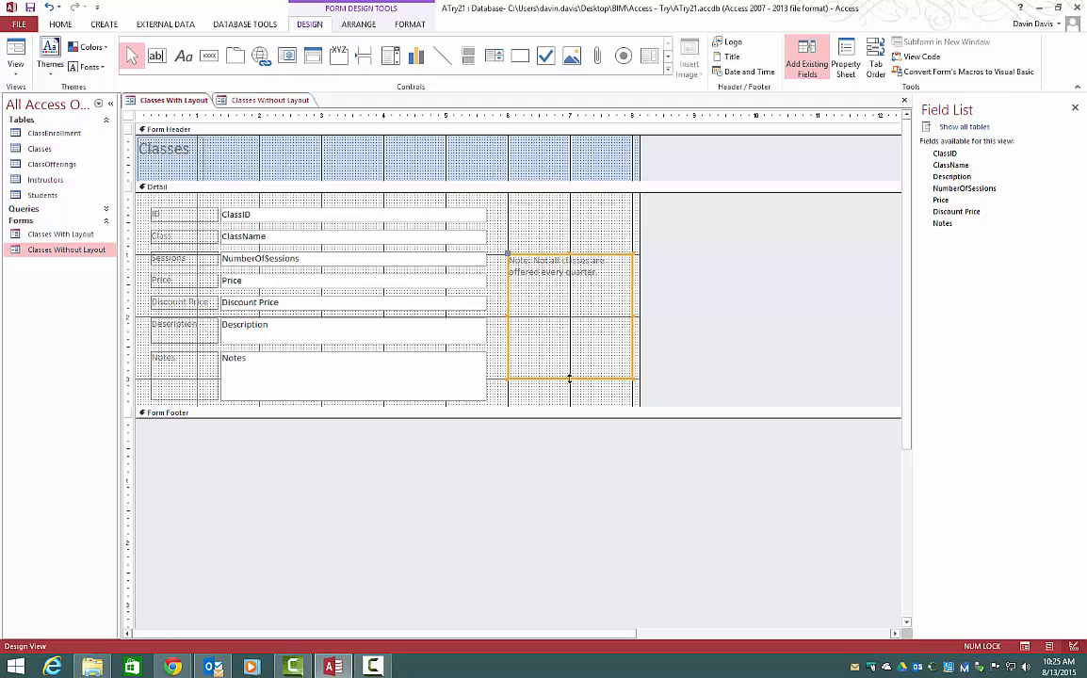
drag(569, 378, 575, 284)
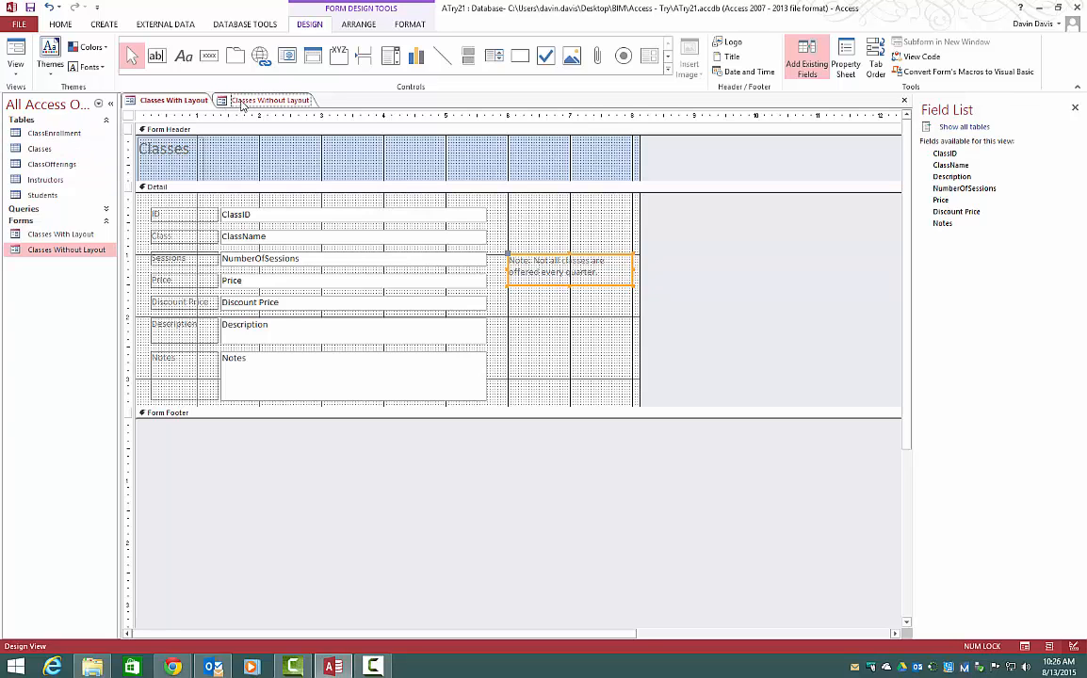
Step: Widen the Classes Without Layout form to slightly past the 8-inch mark
click(255, 100)
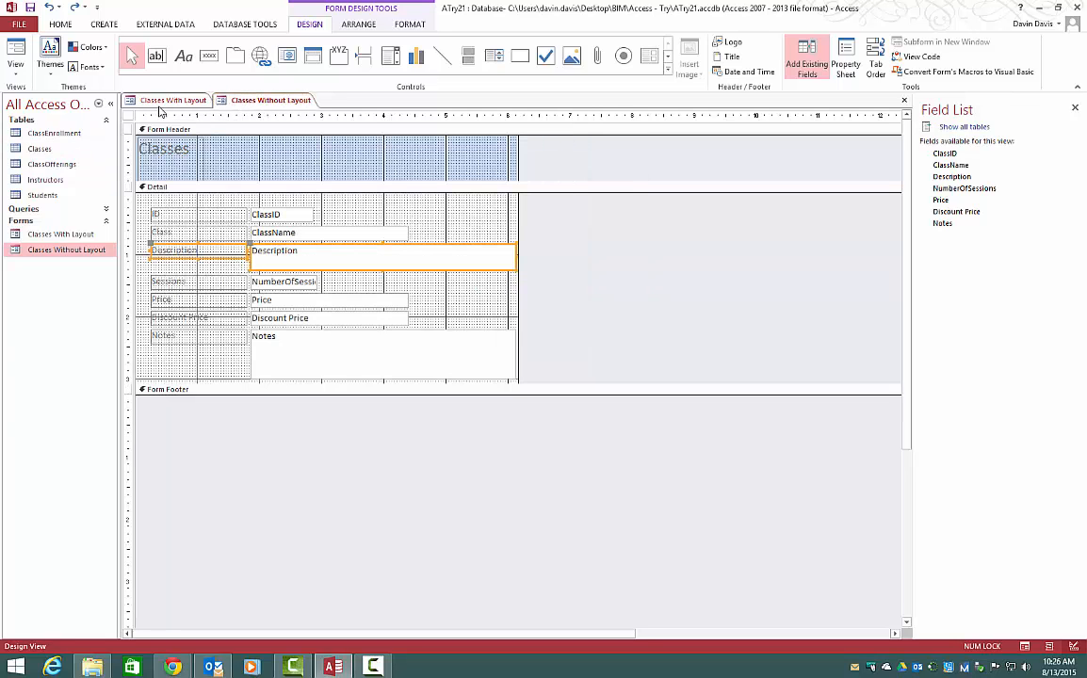
click(179, 100)
click(267, 101)
drag(513, 205, 639, 206)
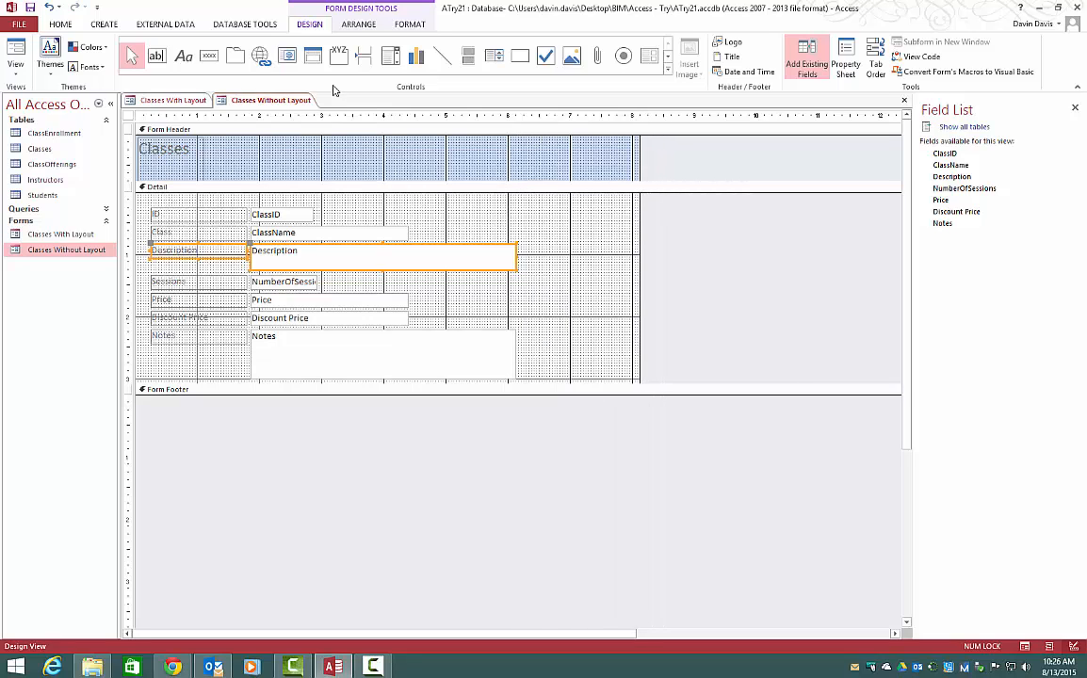
Step: Add a "Note:" label about 2 by 2 inches at the top of the Detail section, between the 6- and 8-inch marks
click(184, 57)
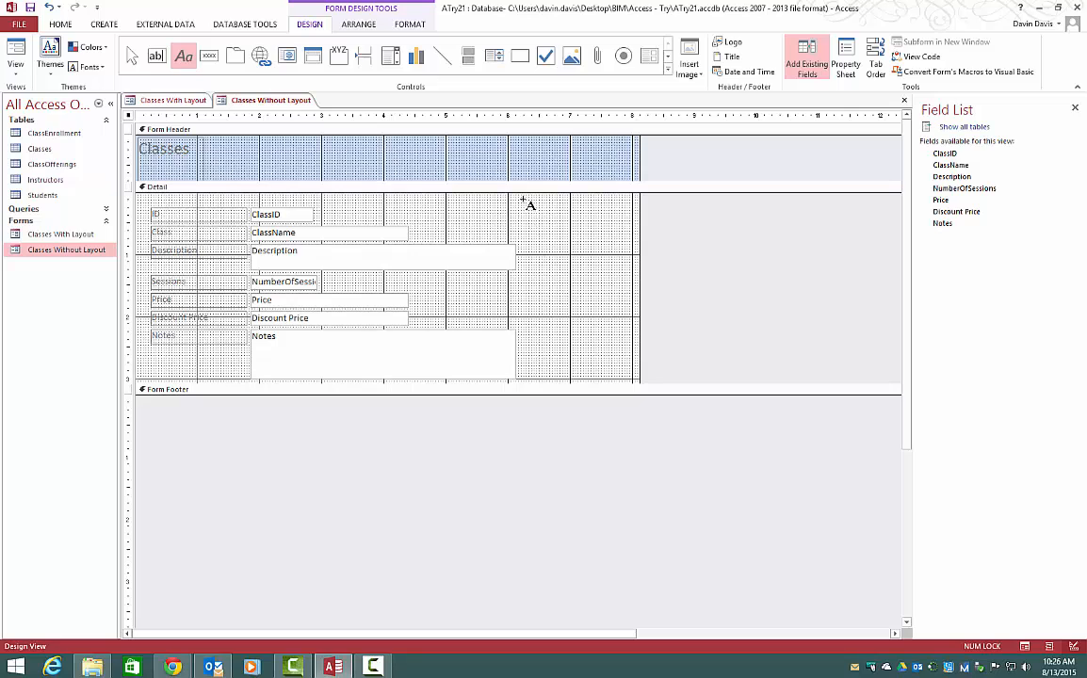
drag(509, 195, 633, 317)
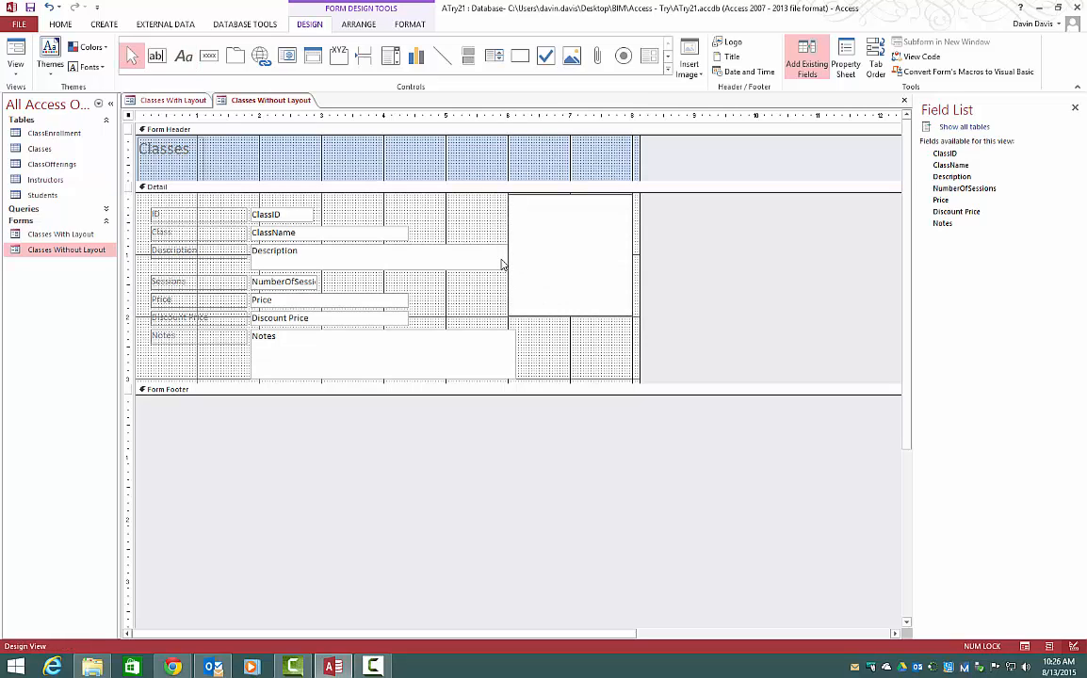
text(Note)
click(502, 261)
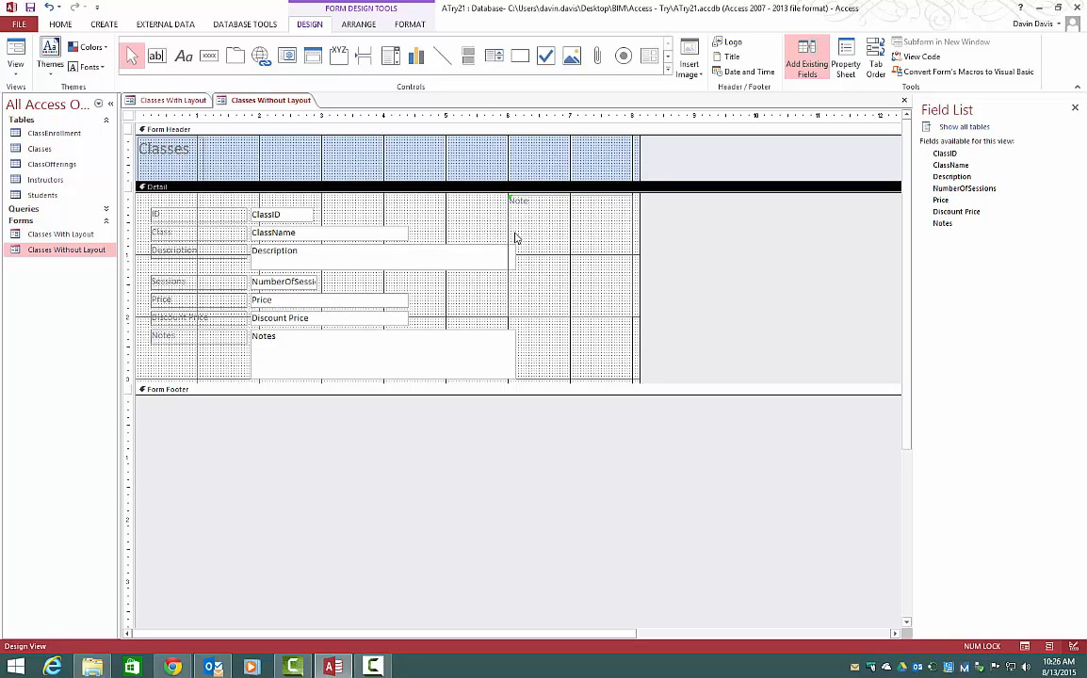
Step: Narrow the Description text box to end just before the 6-inch mark and shorten the "Note:" label to about 0.4 inch high
click(513, 254)
drag(516, 254, 505, 254)
click(536, 218)
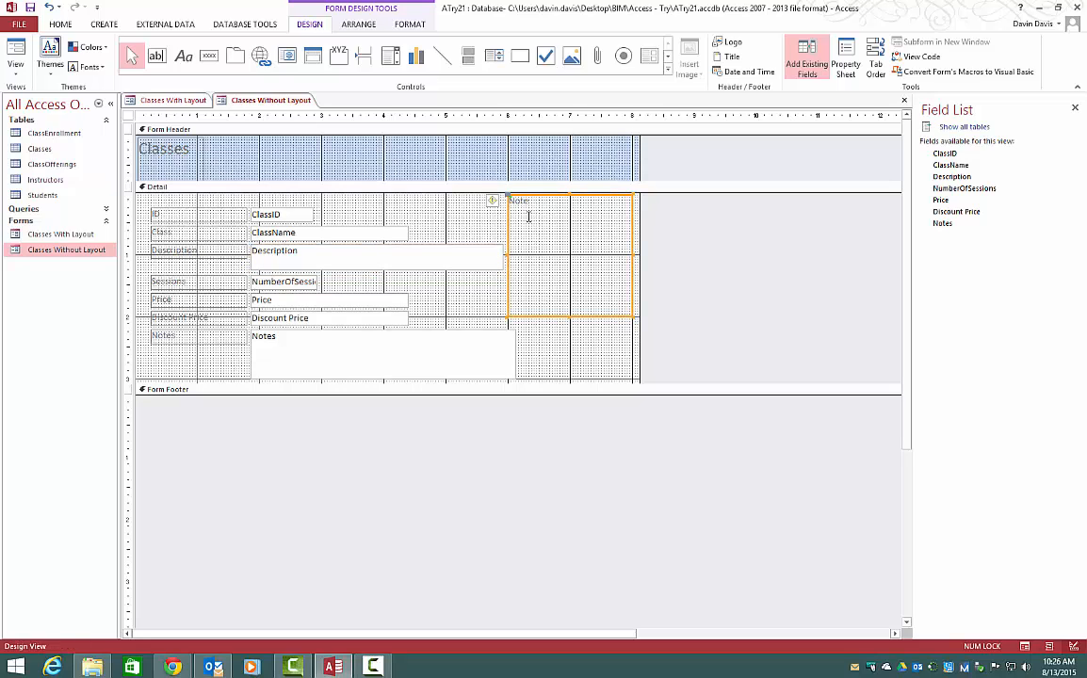
drag(568, 318, 560, 221)
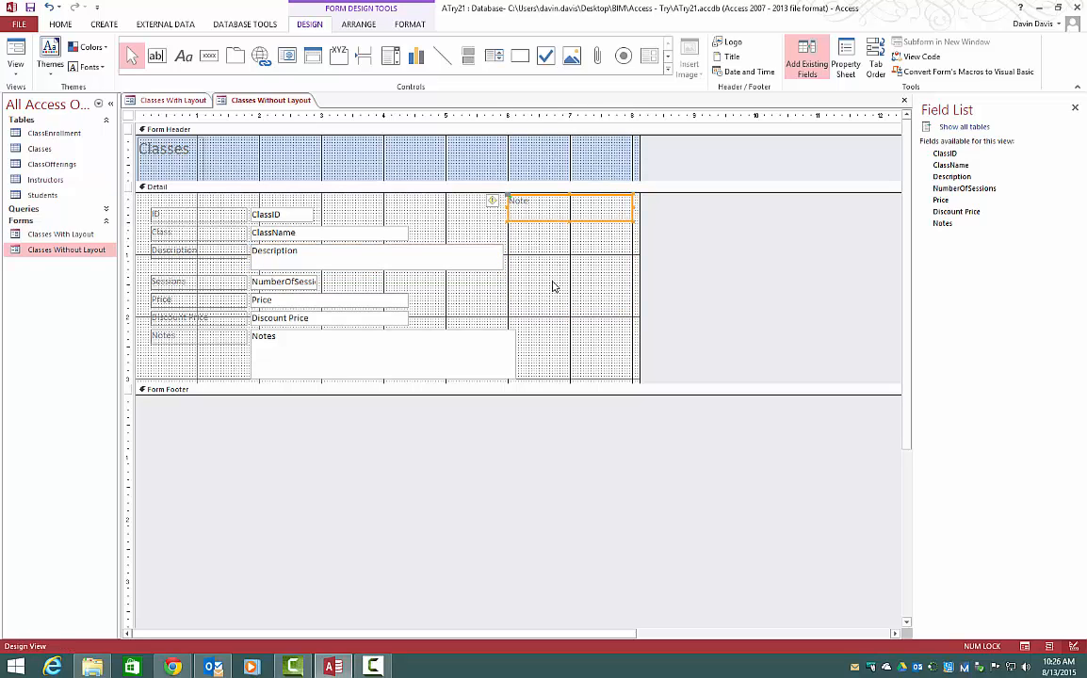
Step: Close both Classes forms and save their design changes
click(193, 103)
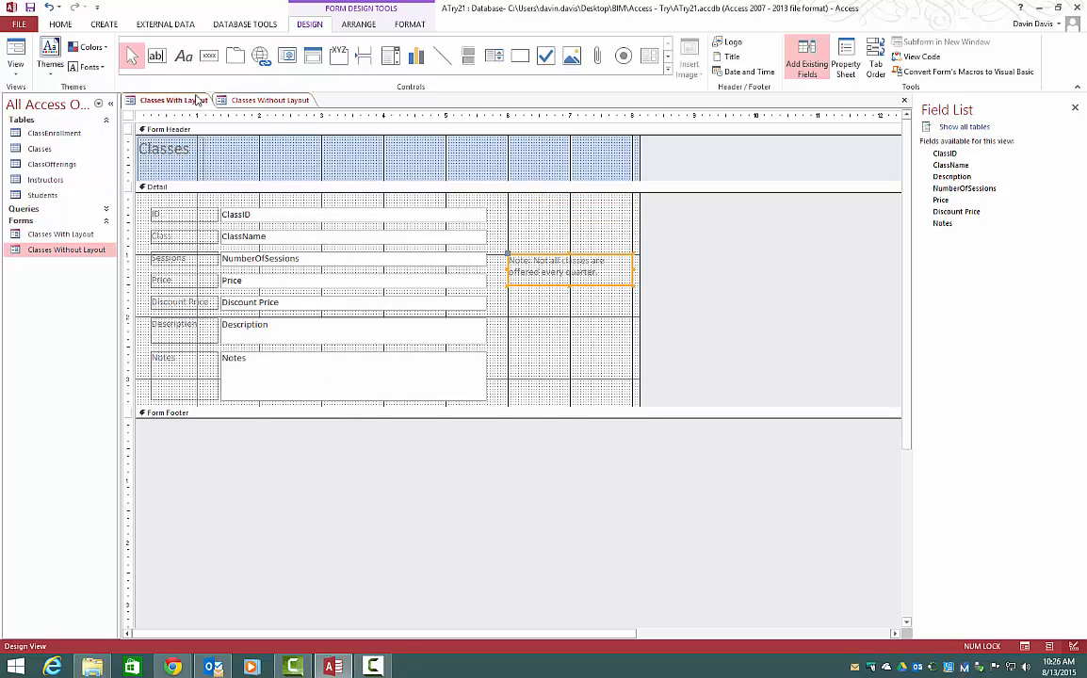
right_click(190, 101)
click(208, 140)
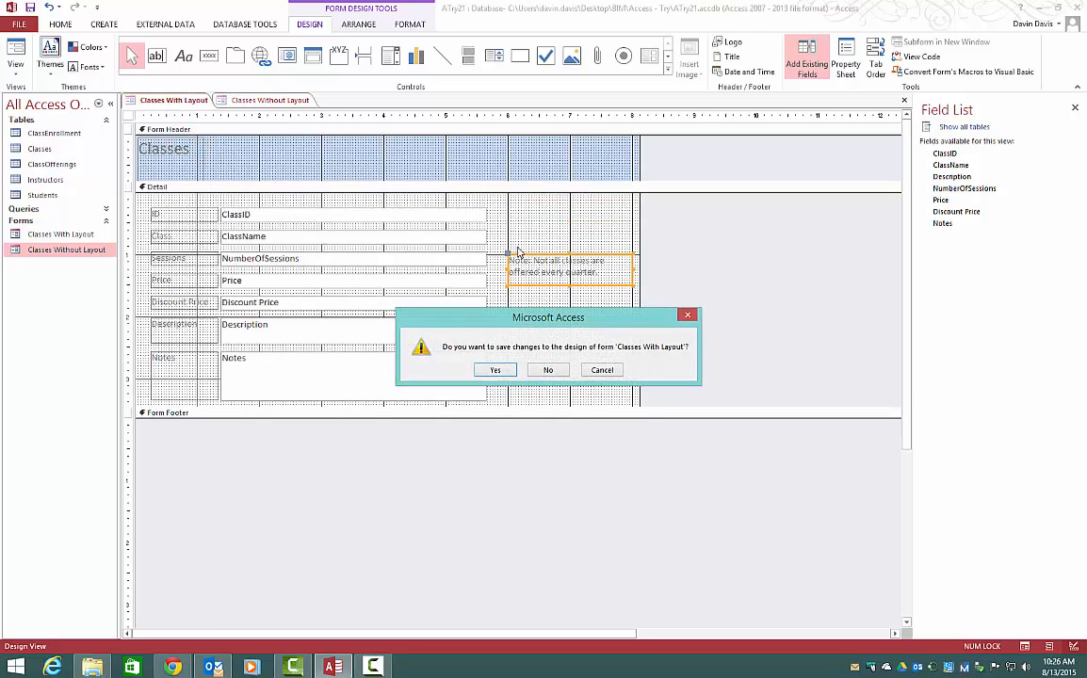
click(499, 369)
click(504, 370)
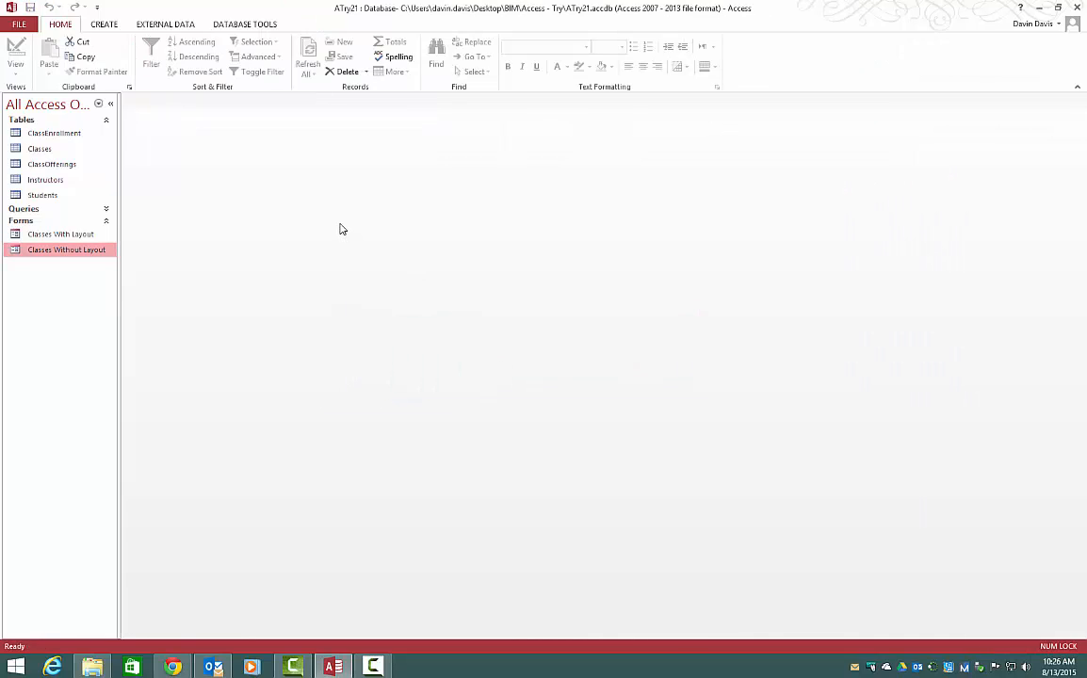
Step: Create a blank form in Design View and show all tables in its Field List
click(100, 24)
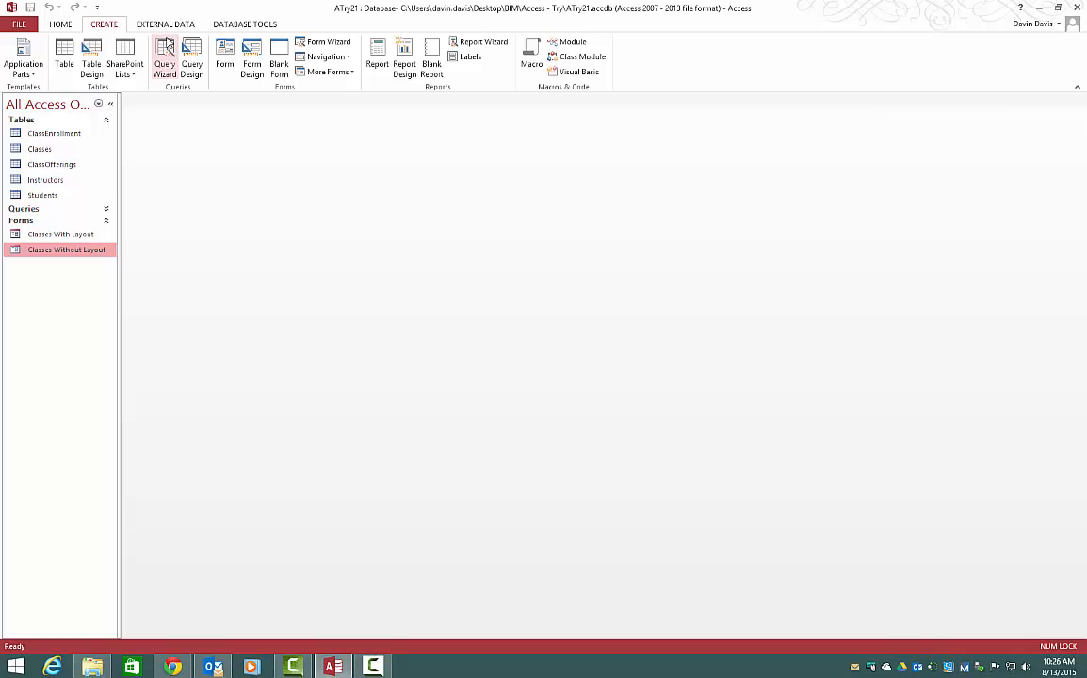
click(251, 62)
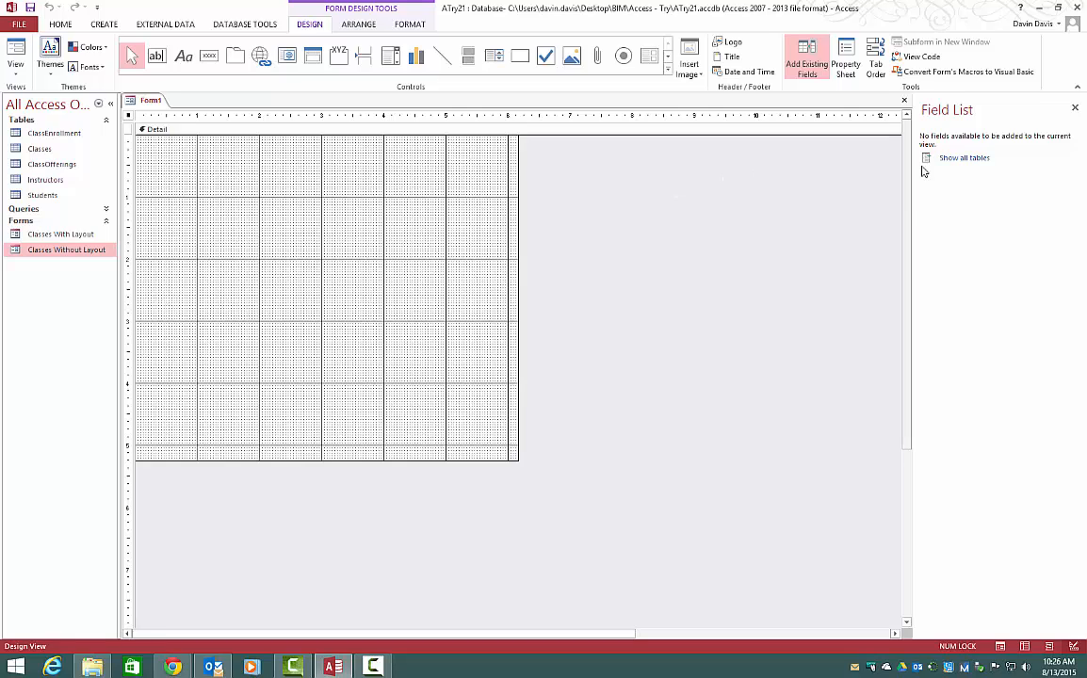
click(973, 159)
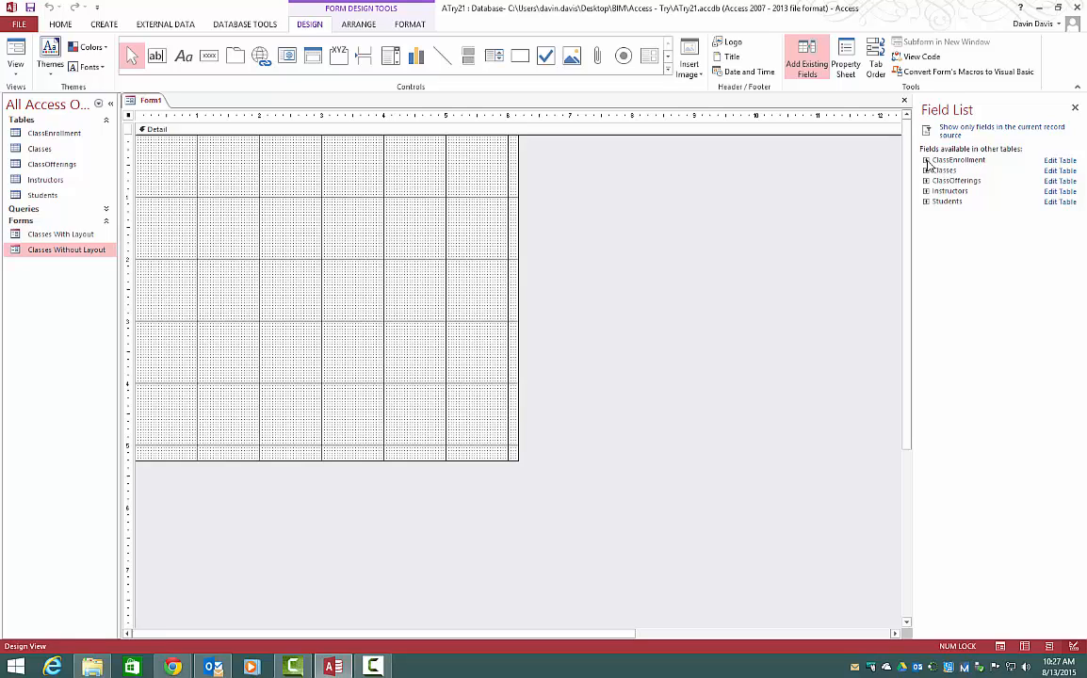
Step: Add the EnrollmentID, ClassOfferingID and StudentID fields from the ClassEnrollment table to the new form
click(926, 160)
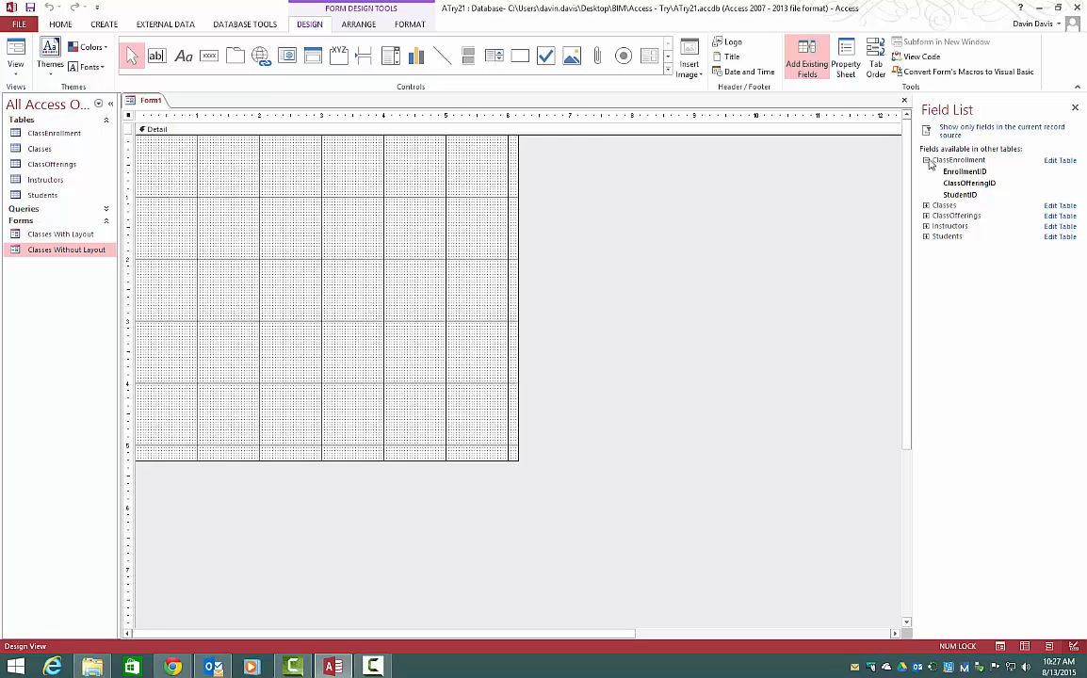
double_click(964, 171)
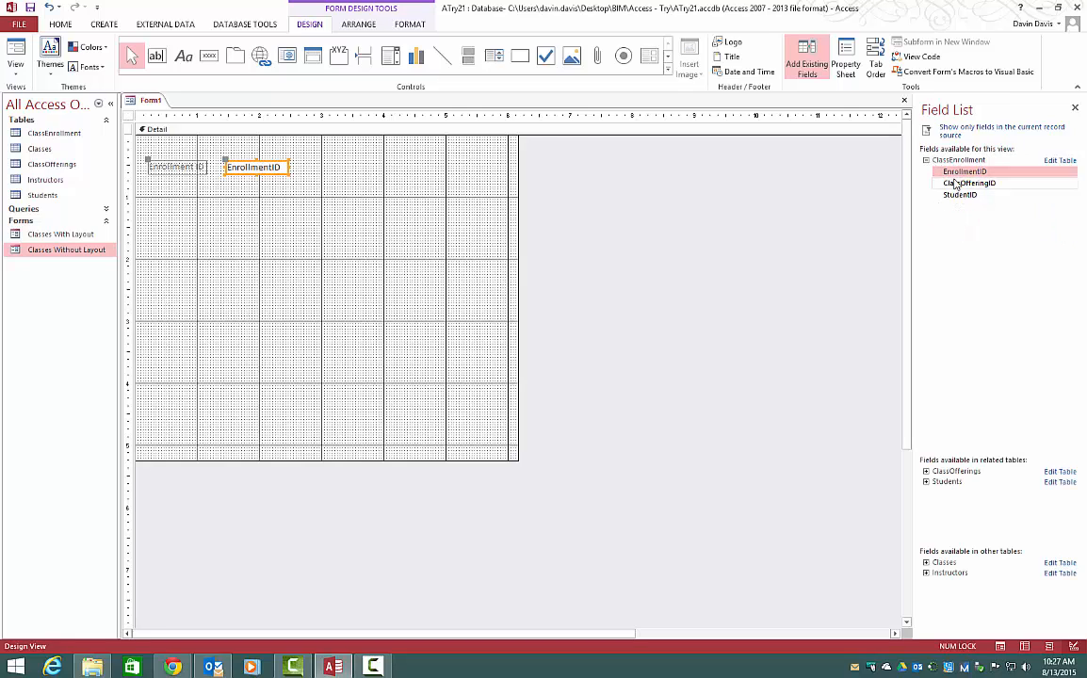
double_click(954, 184)
double_click(956, 195)
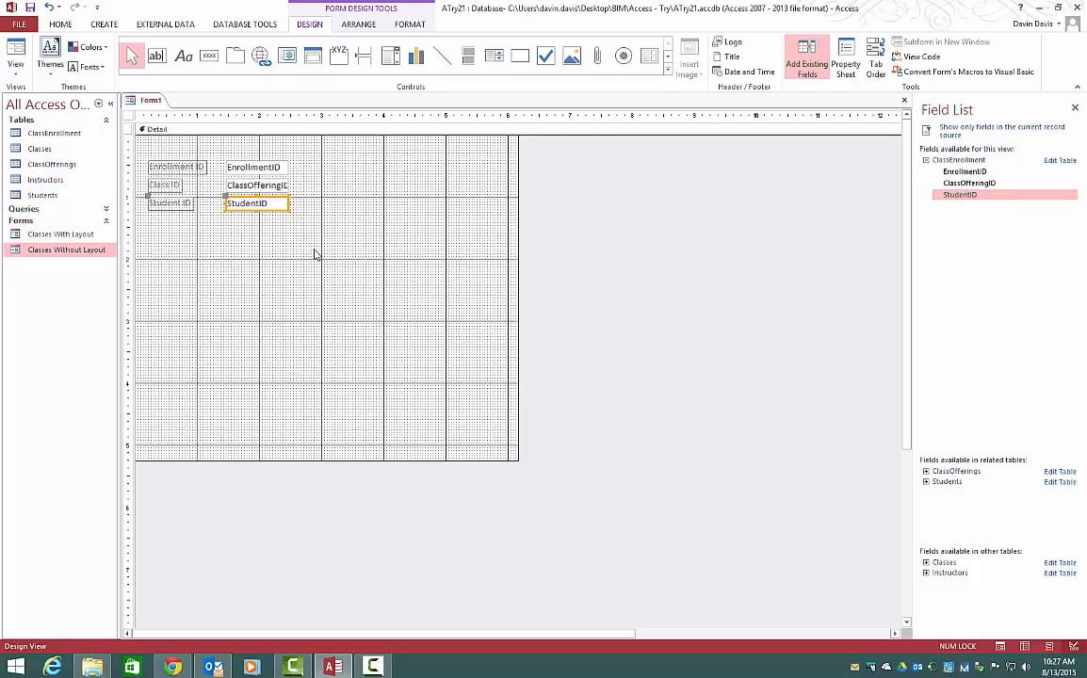
Step: Arrange all labels and text boxes on the form in a stacked layout
key(ctrl+a)
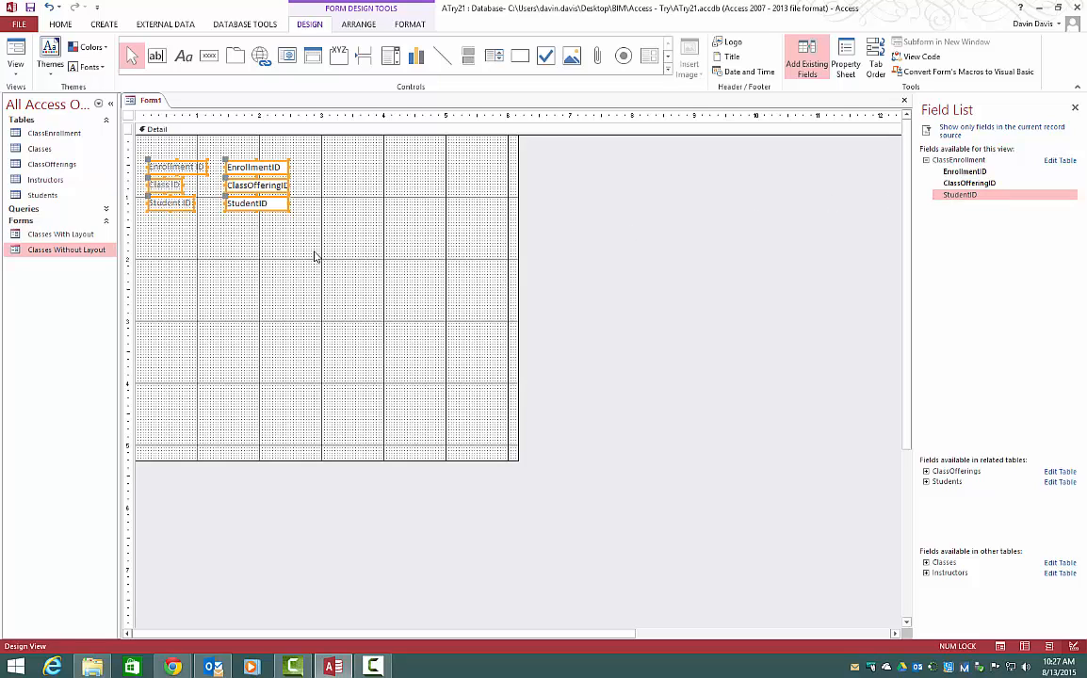
click(367, 26)
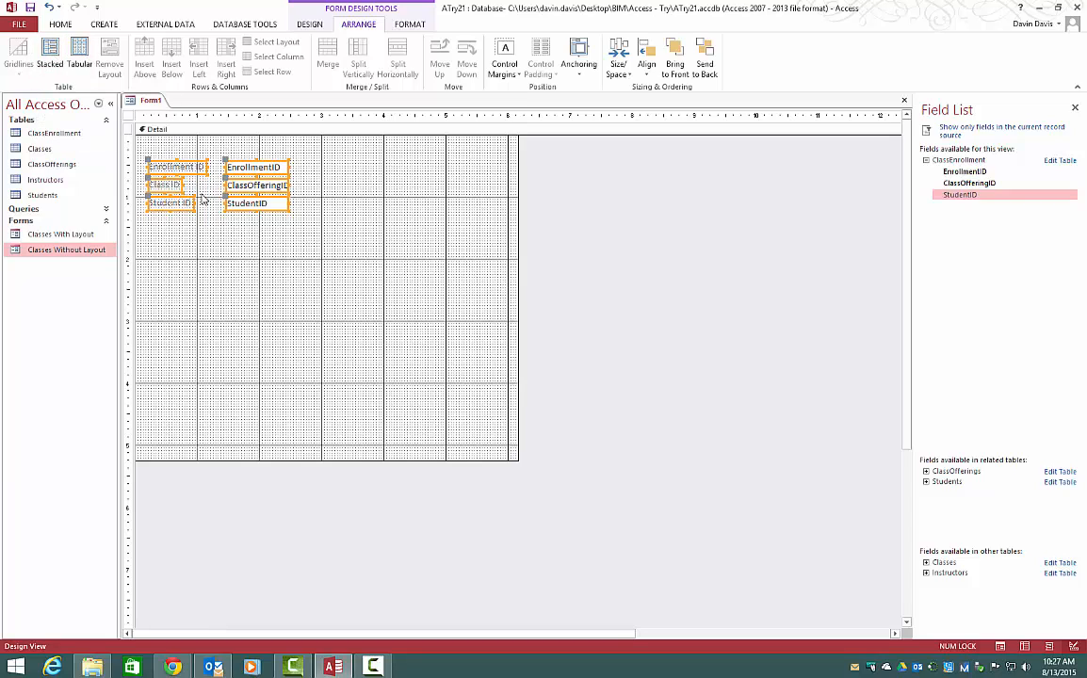
click(51, 54)
click(219, 286)
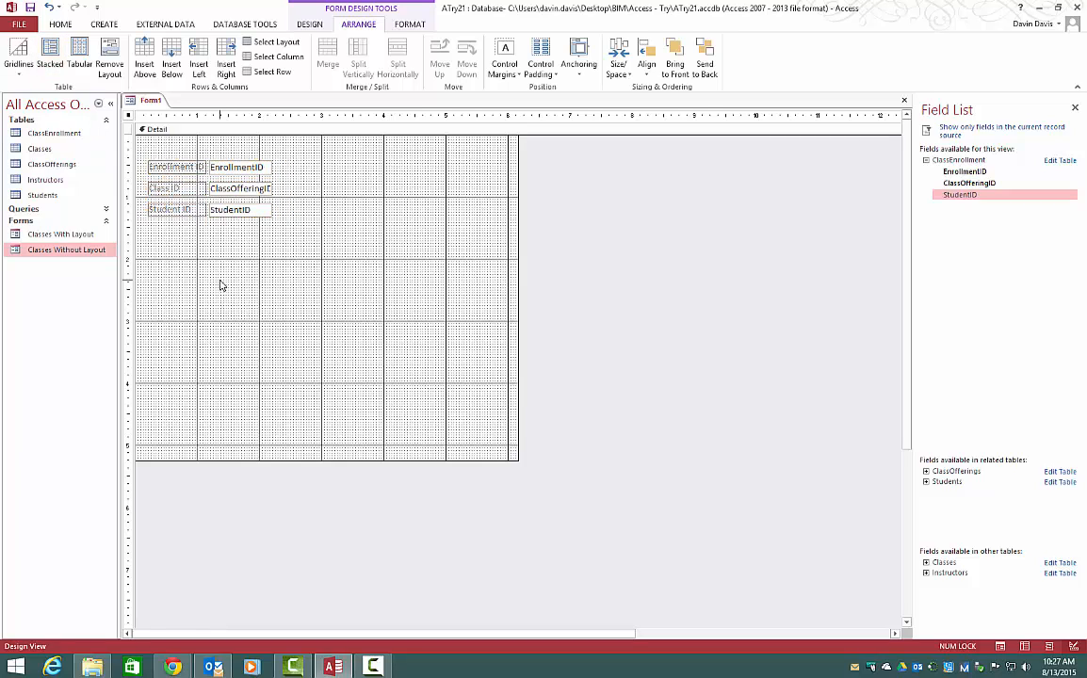
Step: Try narrowing the stacked layout's label column by resizing the Student ID label, and undo the change
click(200, 209)
drag(205, 209, 190, 211)
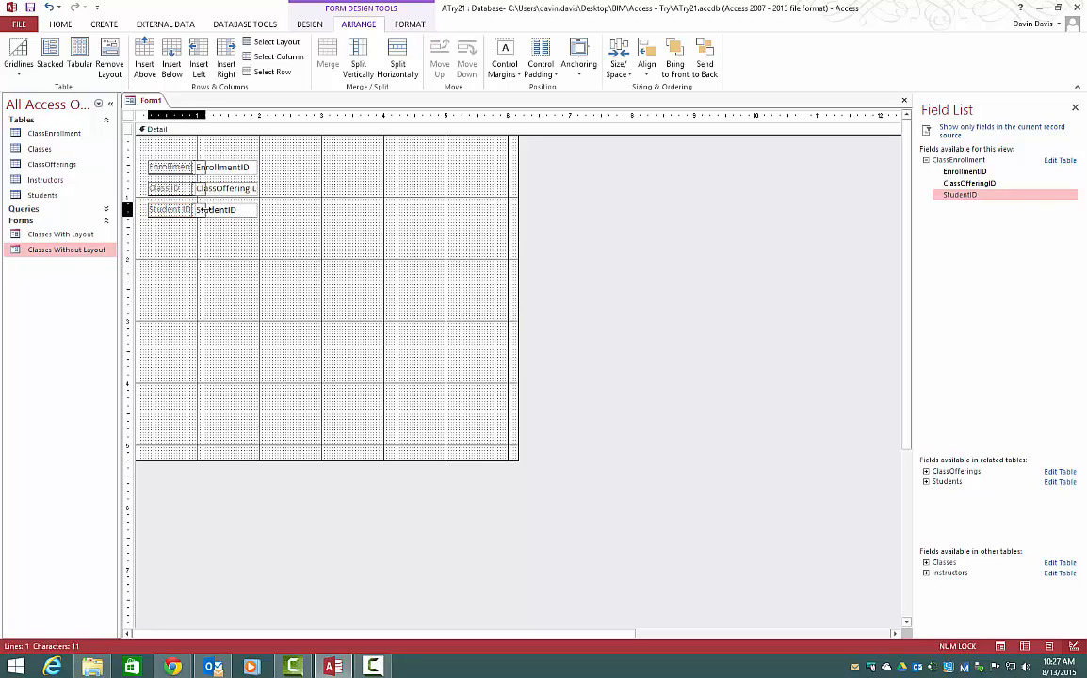
key(ctrl+z)
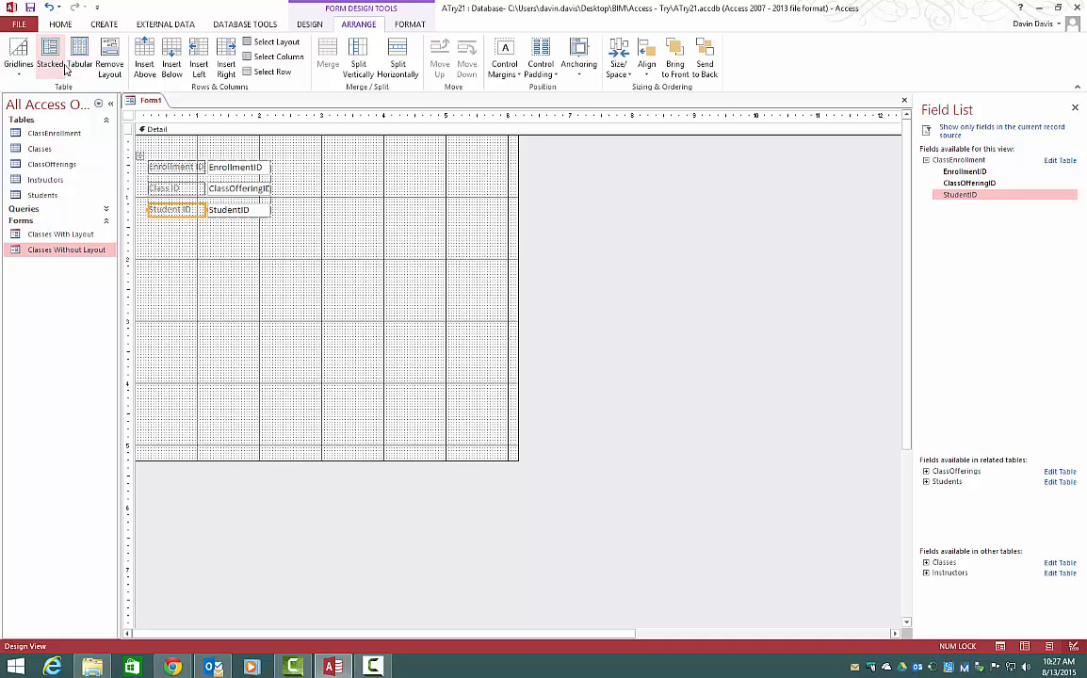
Step: Remove the layout from the Student ID label, widen the Class ID label slightly, then remove its layout too and narrow it to about 0.6 inch
click(100, 75)
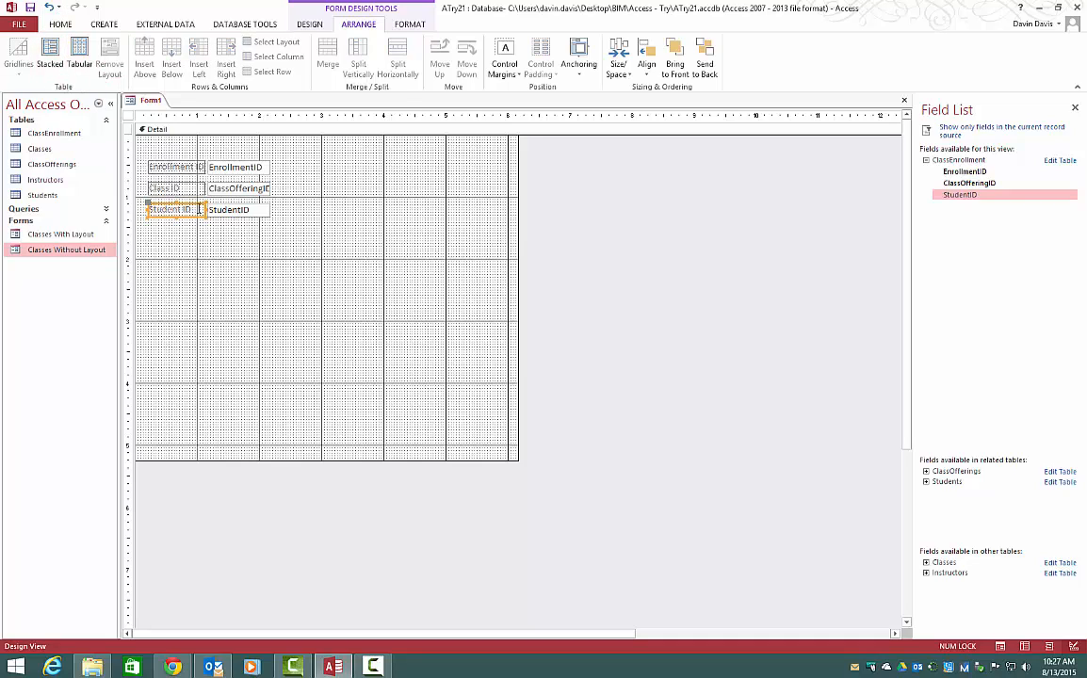
click(193, 190)
mouse_move(204, 188)
mouse_down()
mouse_move(188, 188)
mouse_move(211, 188)
mouse_up()
click(110, 58)
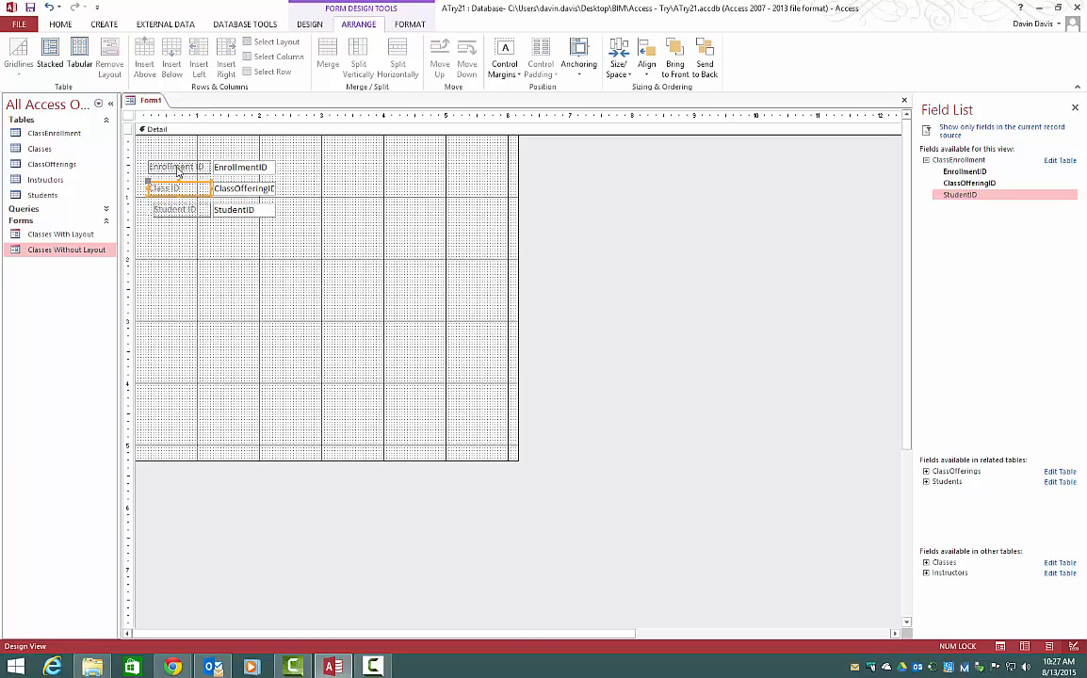
drag(213, 192, 180, 190)
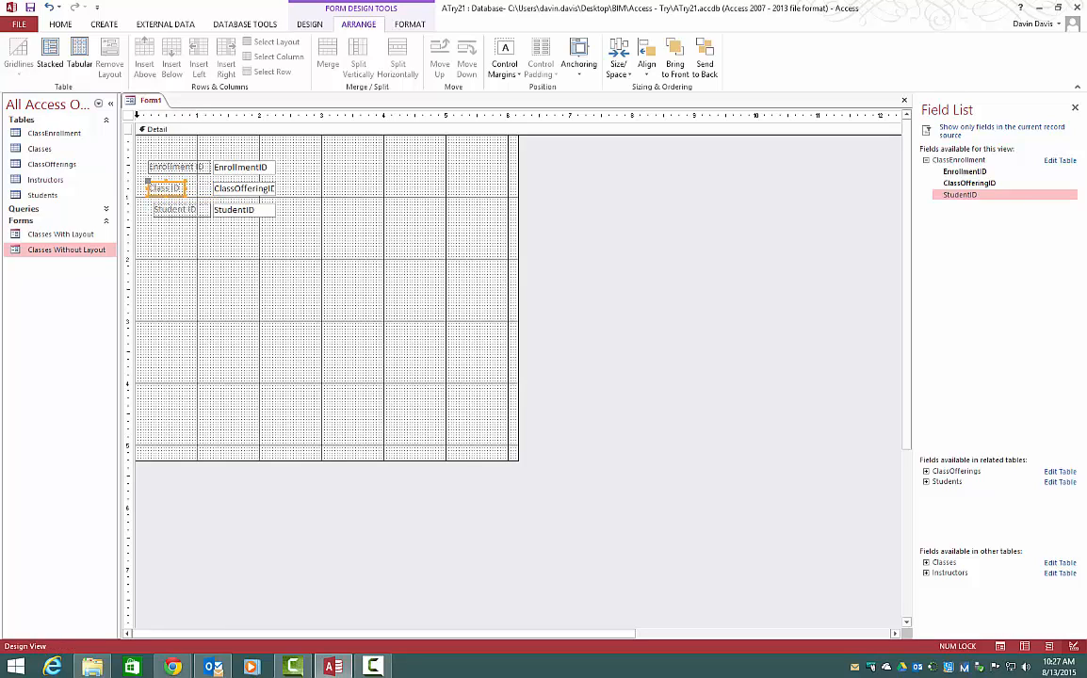